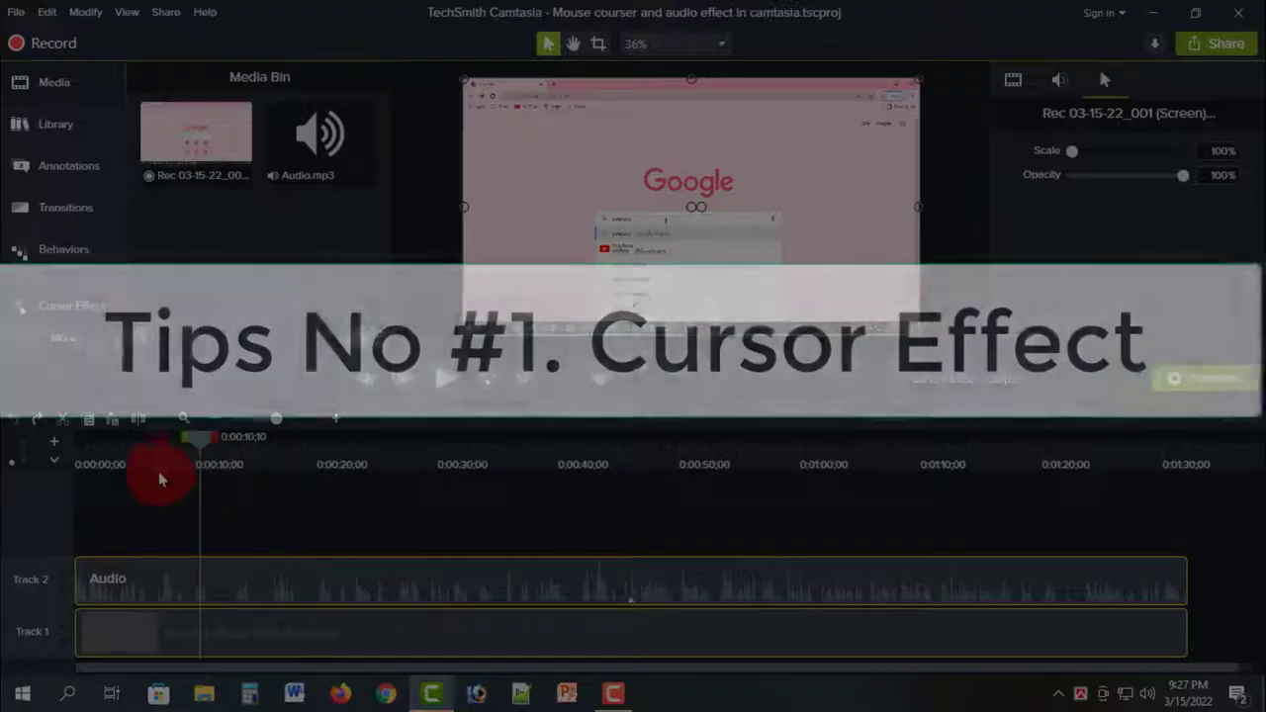
- Drag Audio.mp3 and the screen recording up one track each, leaving Track 1 empty
left_click_drag(409, 643, 334, 587)
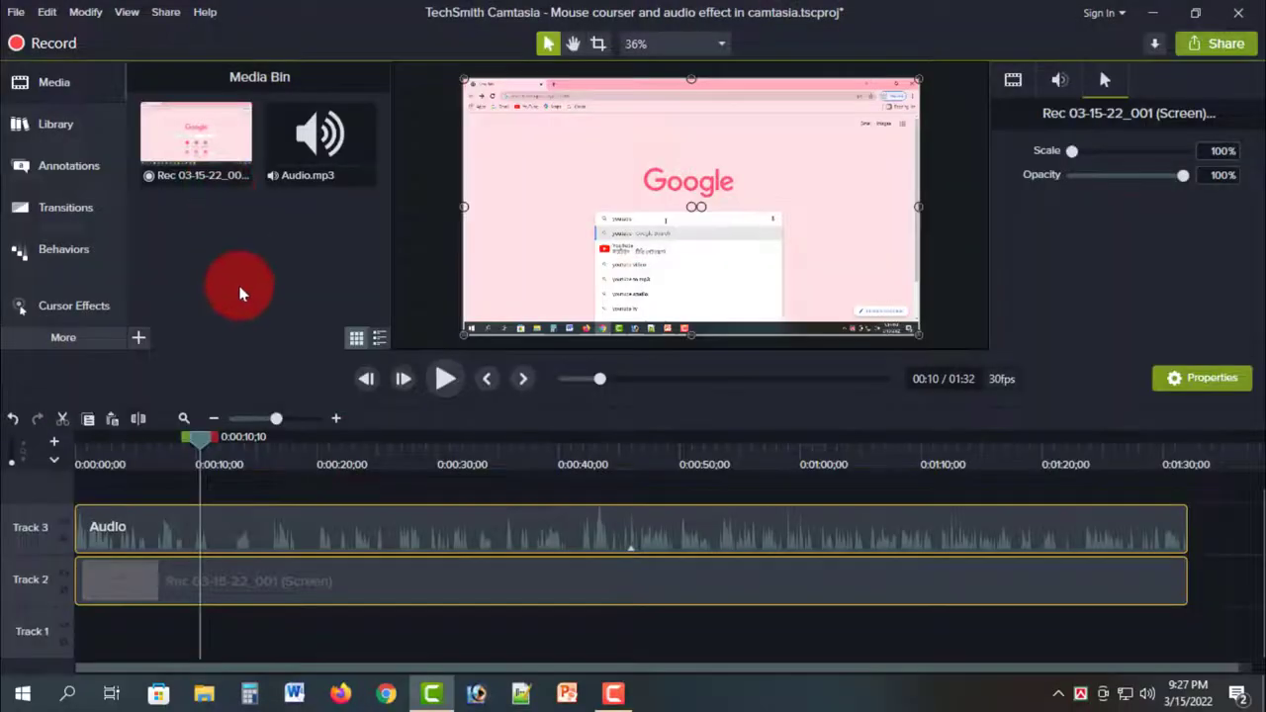
right_click(302, 585)
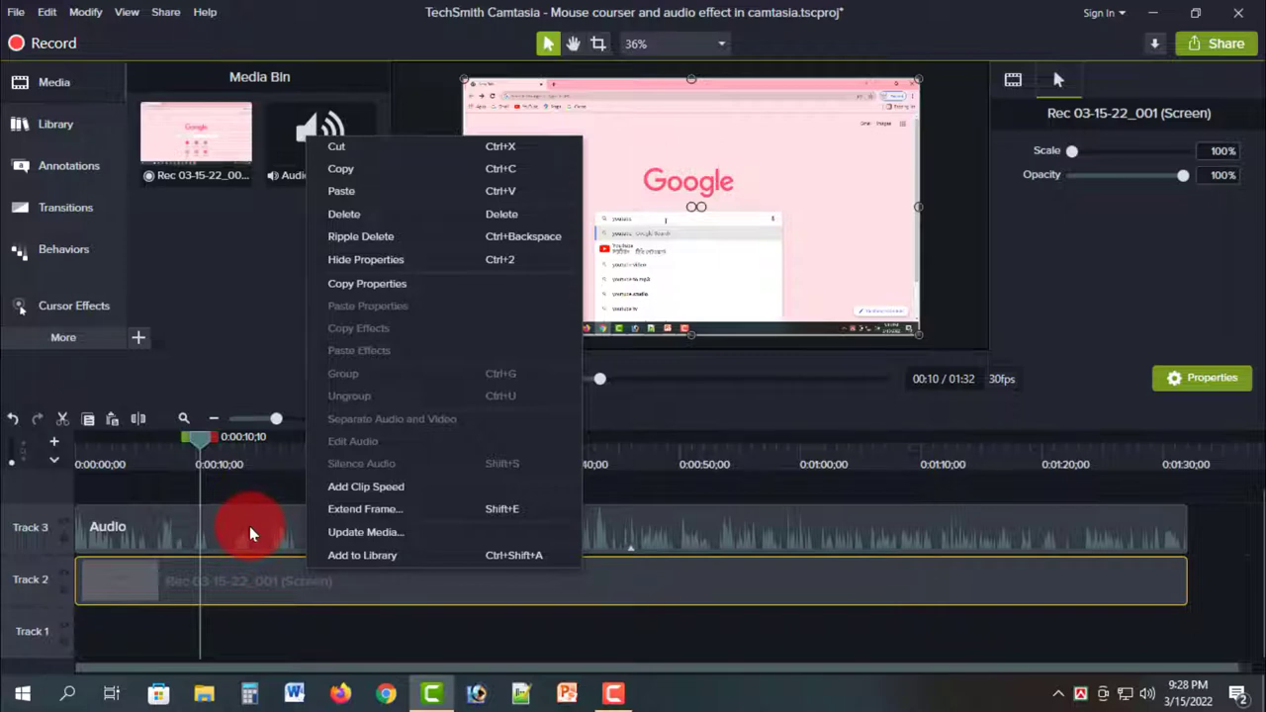
left_click(227, 578)
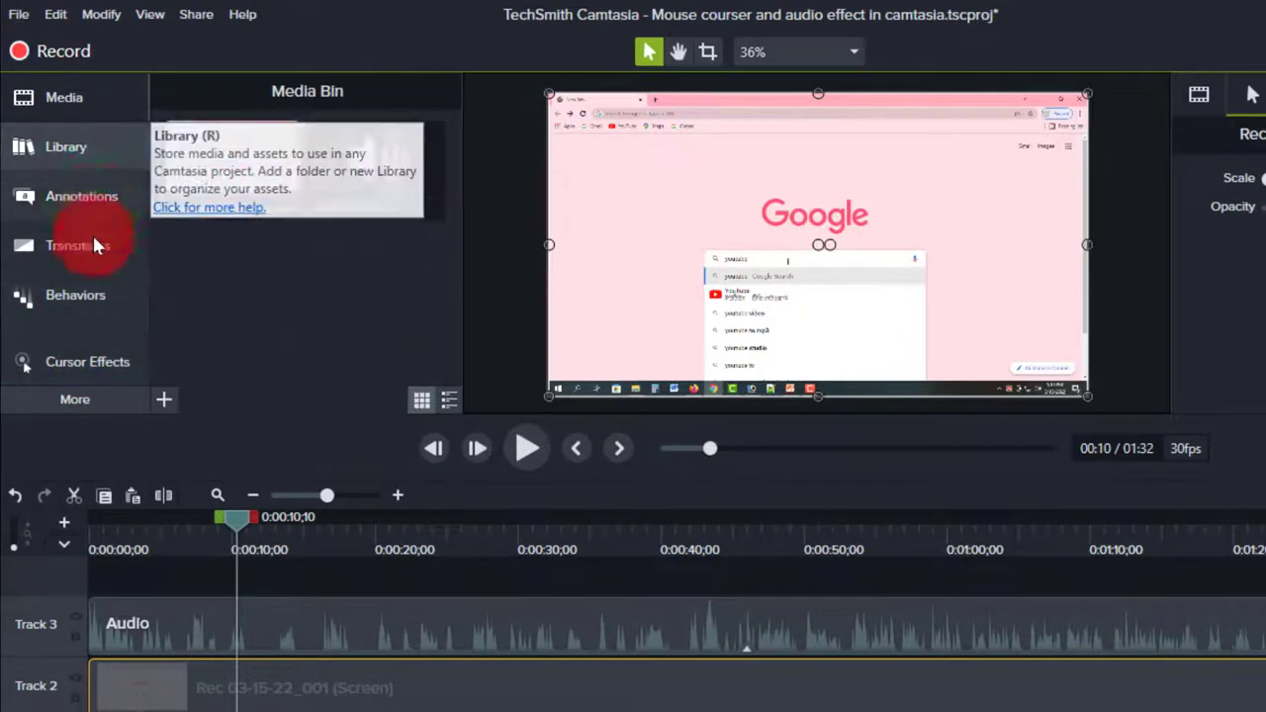
- Open Cursor Effects from More, browse the Left Click and Right Click tabs, and select Cursor Highlight
left_click(101, 401)
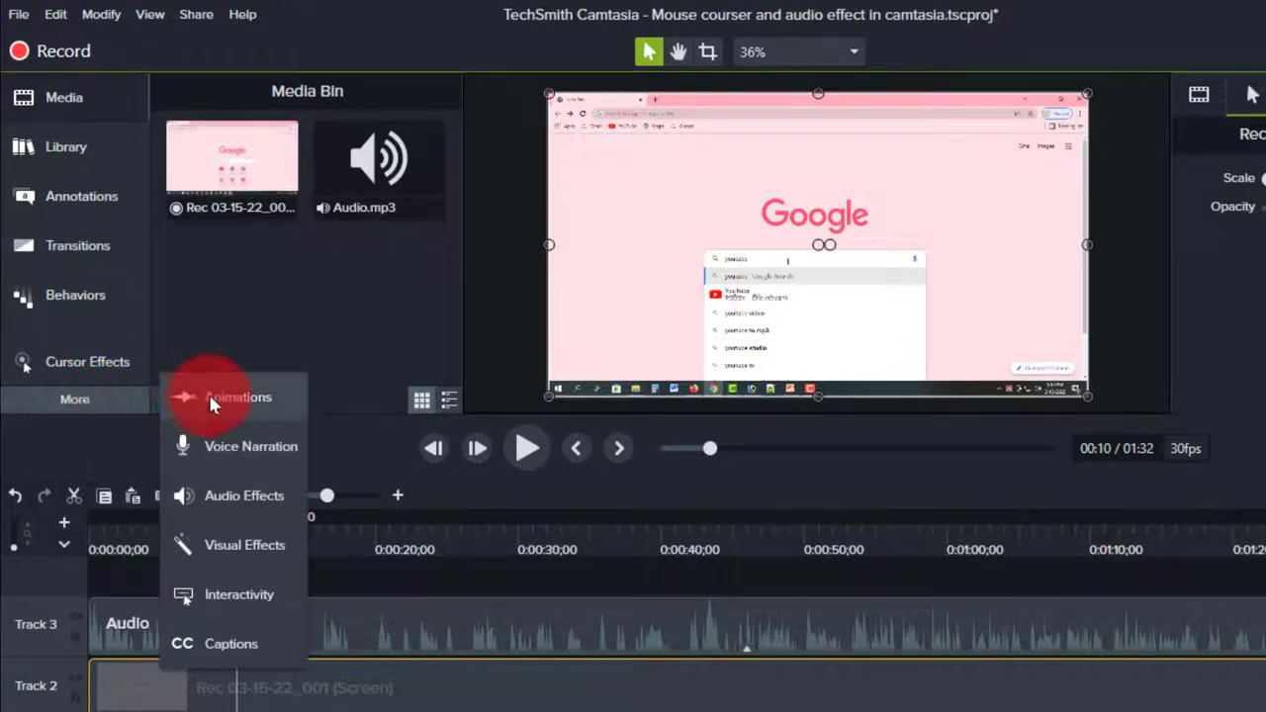
left_click(87, 362)
left_click(228, 92)
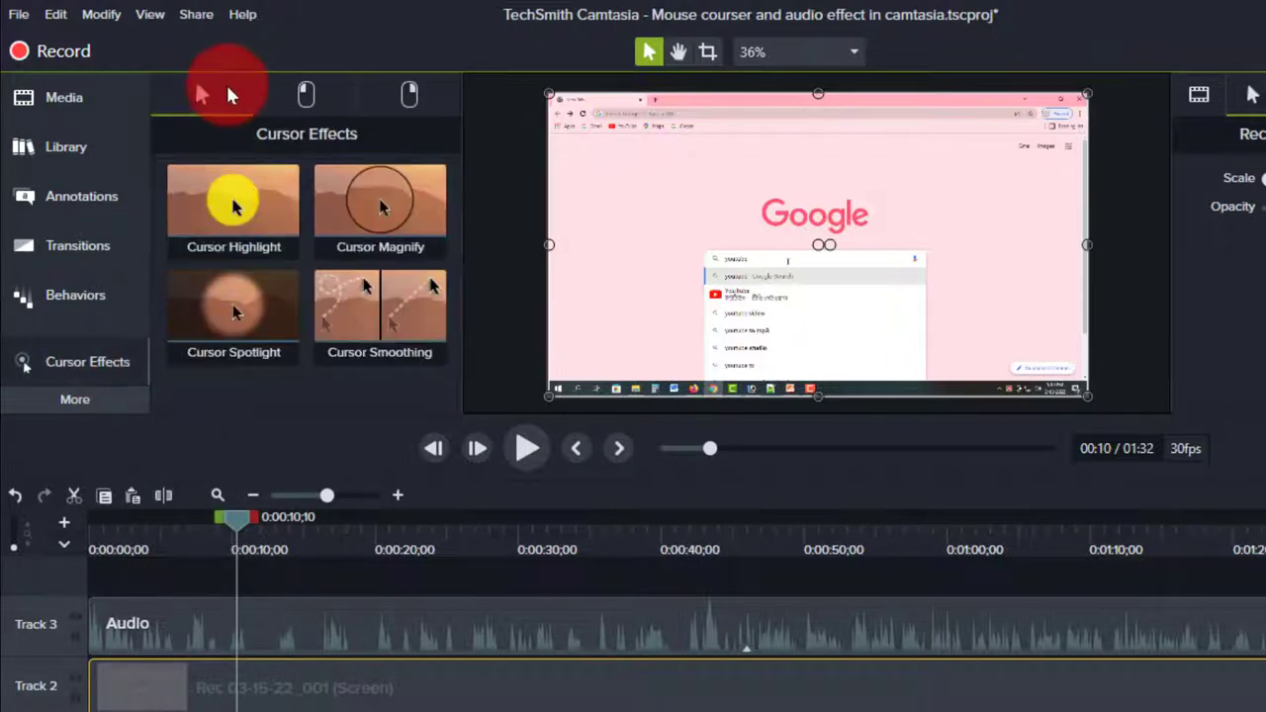
left_click(314, 97)
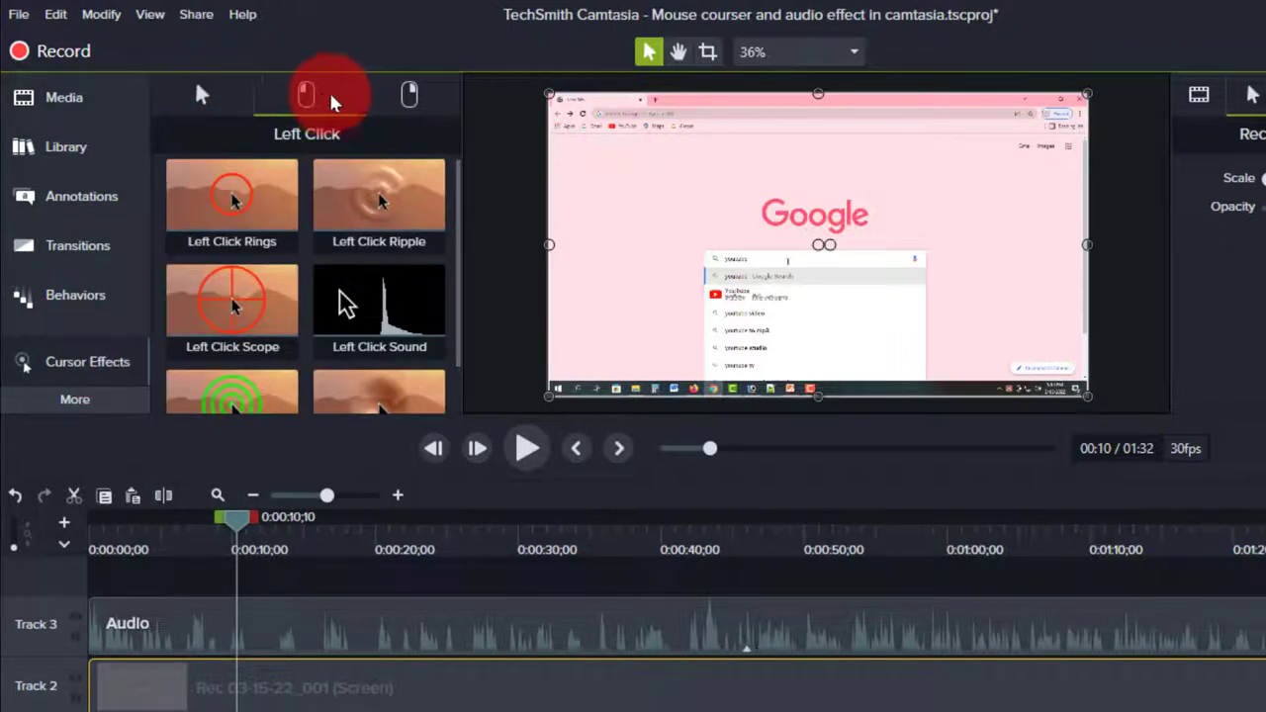
left_click(410, 95)
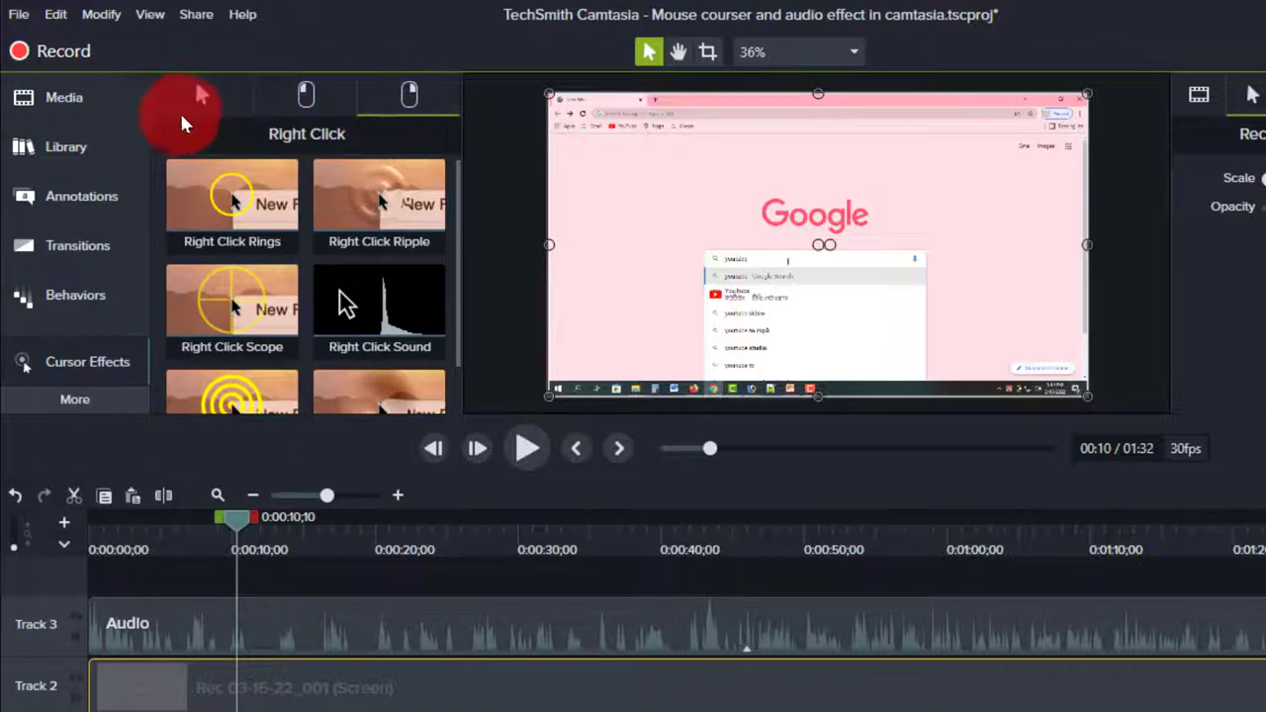
left_click(198, 94)
left_click(242, 198)
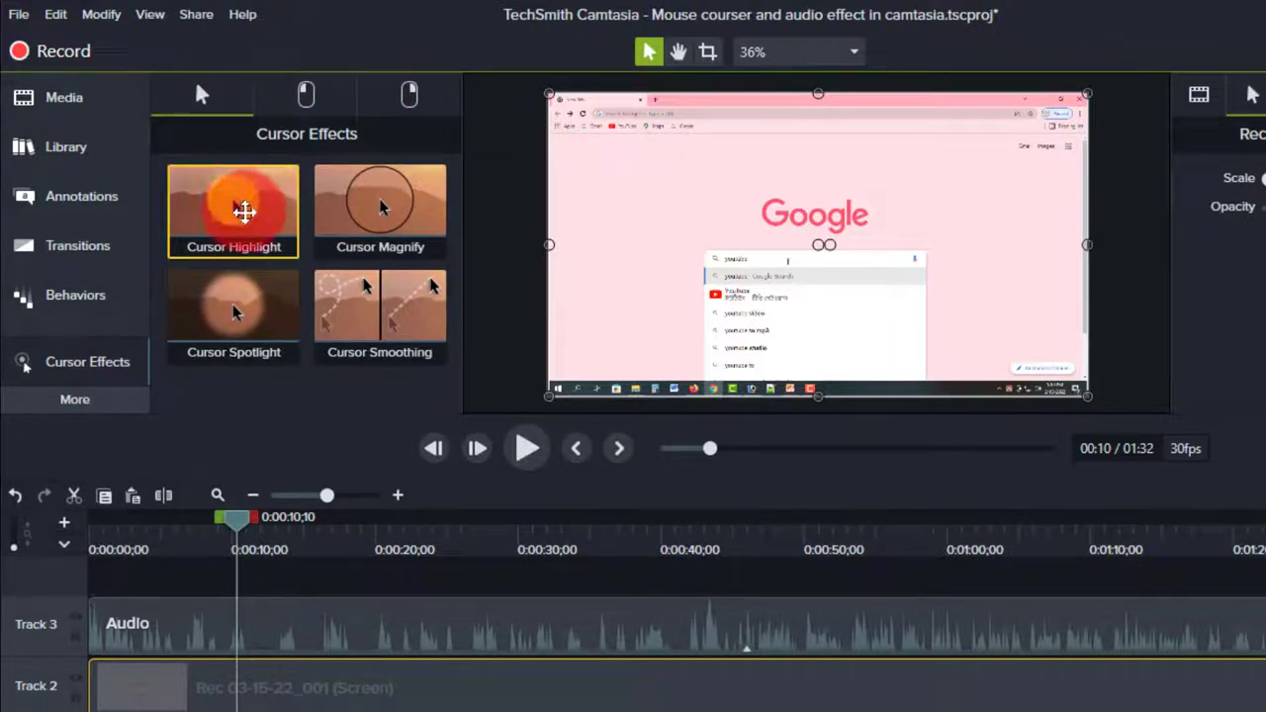
- Apply Cursor Highlight to the Track 2 recording with 40% opacity and size 40
left_click_drag(243, 211, 297, 678)
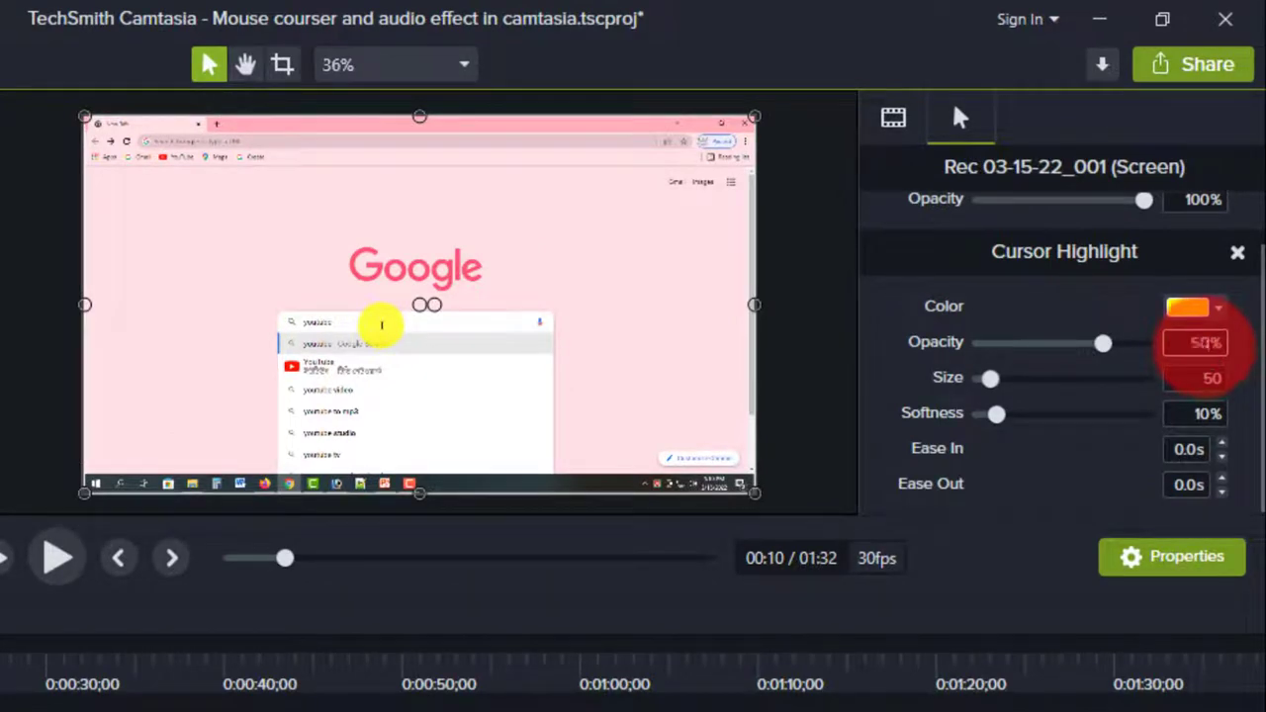
left_click(1192, 378)
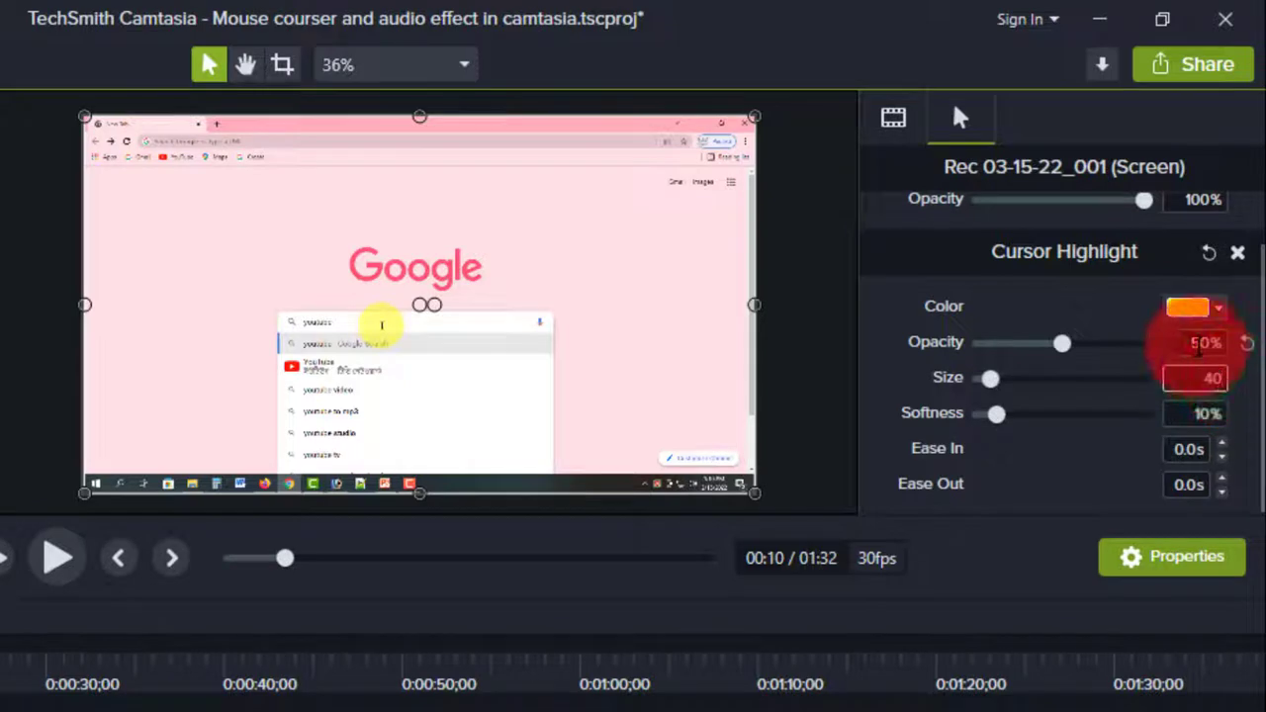
left_click(1192, 342)
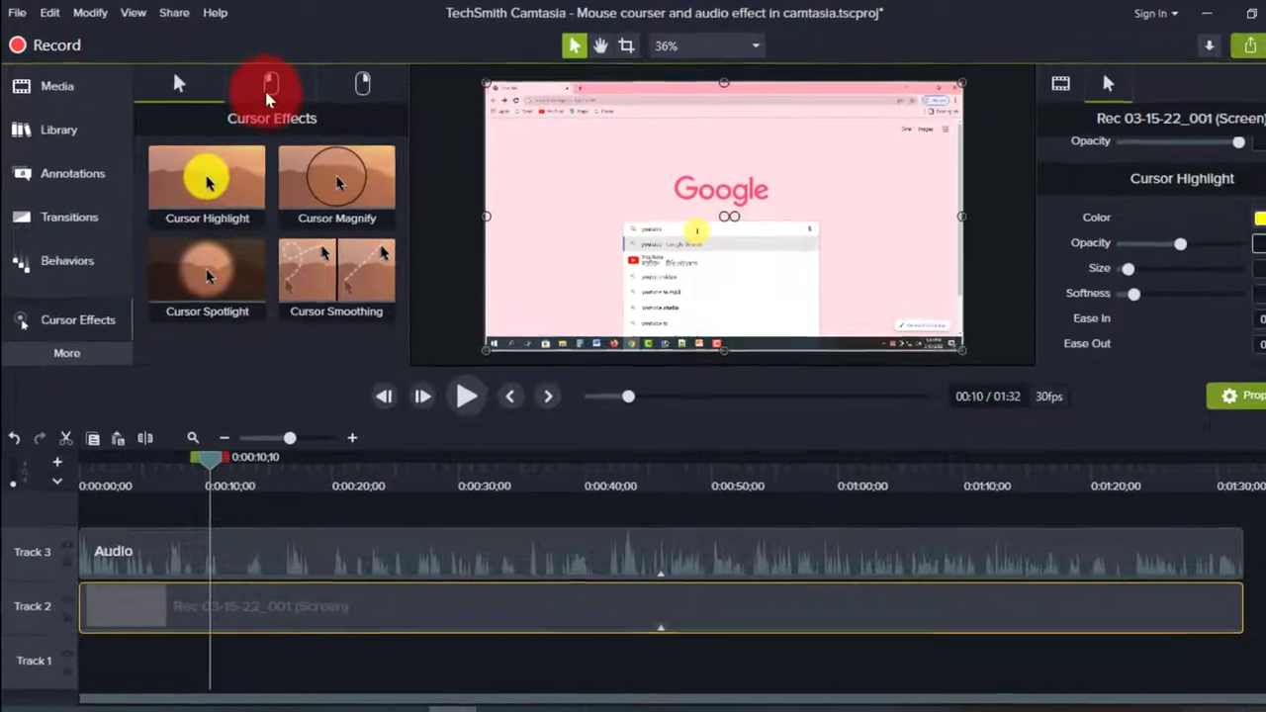
- Apply Left Click Rings and Left Click Sound to the Track 2 screen recording
left_click(258, 79)
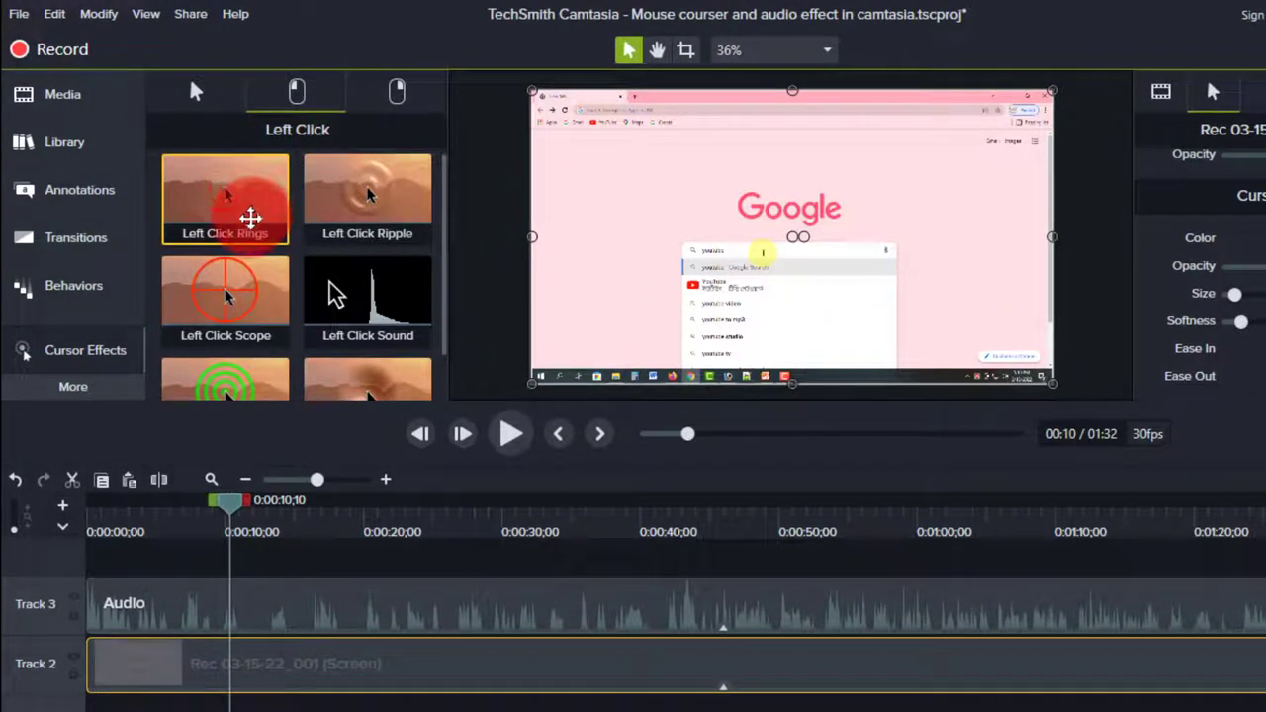
scroll(274, 333, "up", 1)
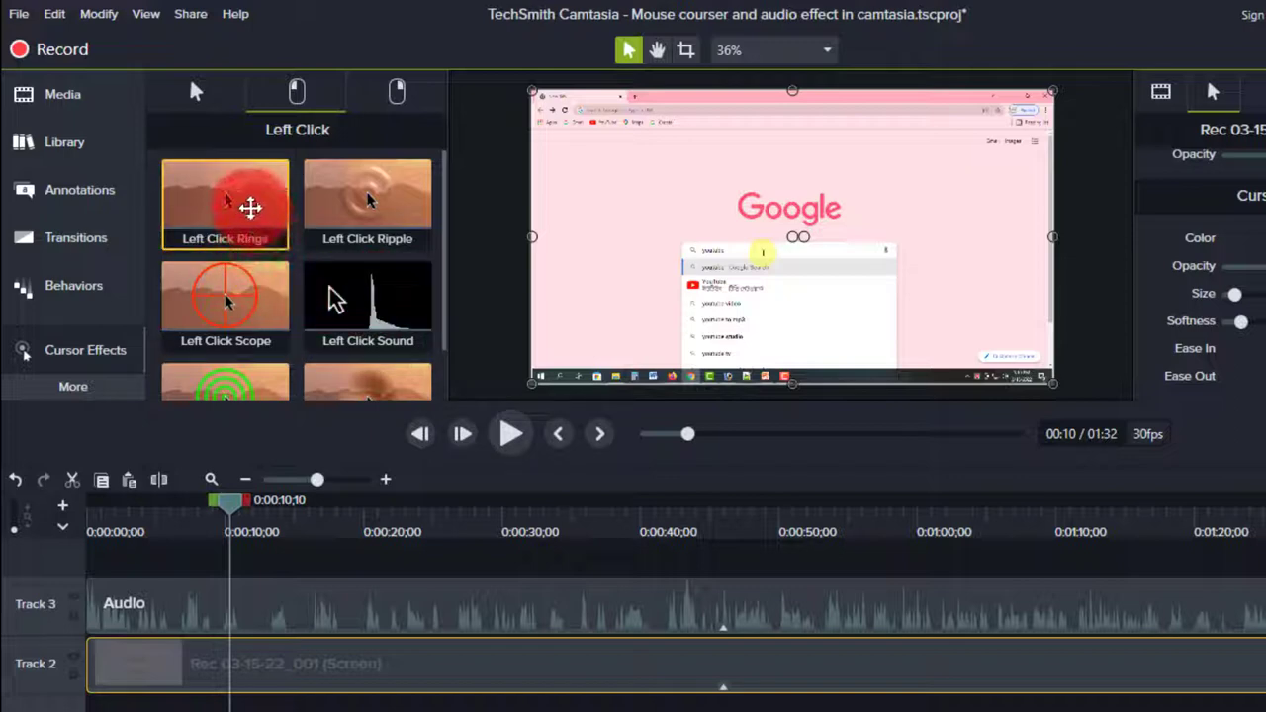
left_click_drag(248, 204, 328, 661)
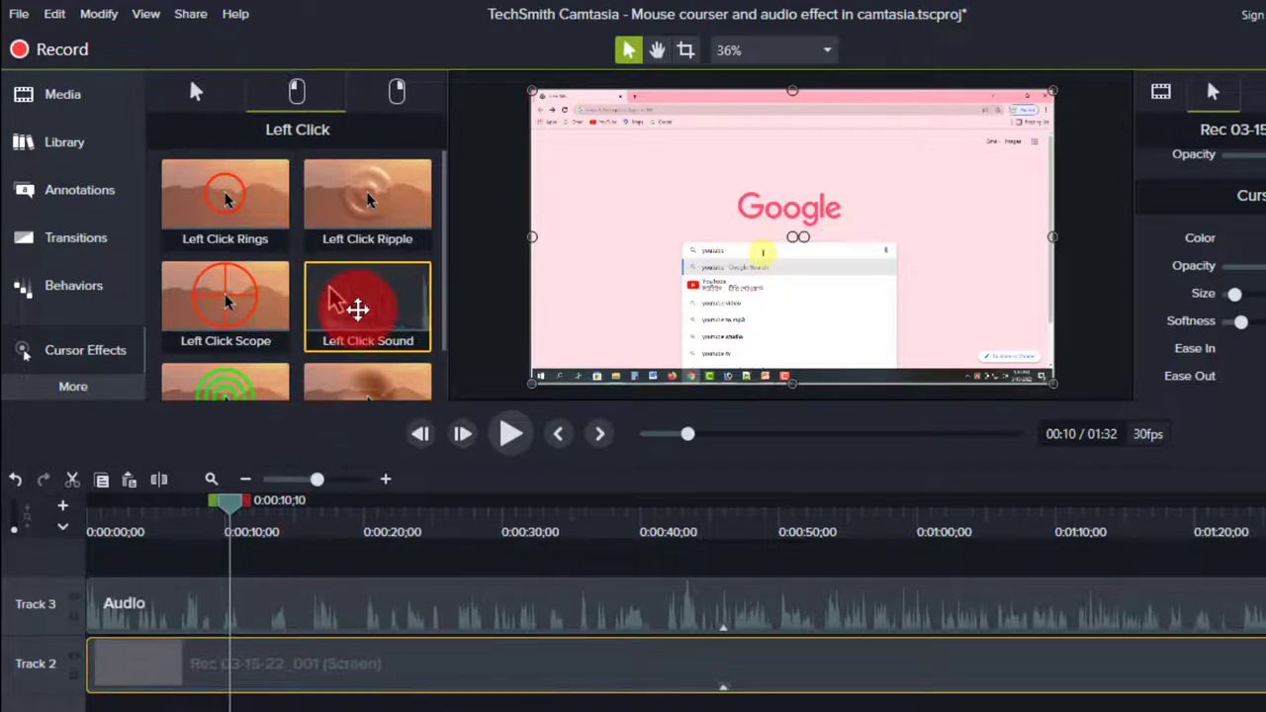
left_click_drag(357, 308, 264, 671)
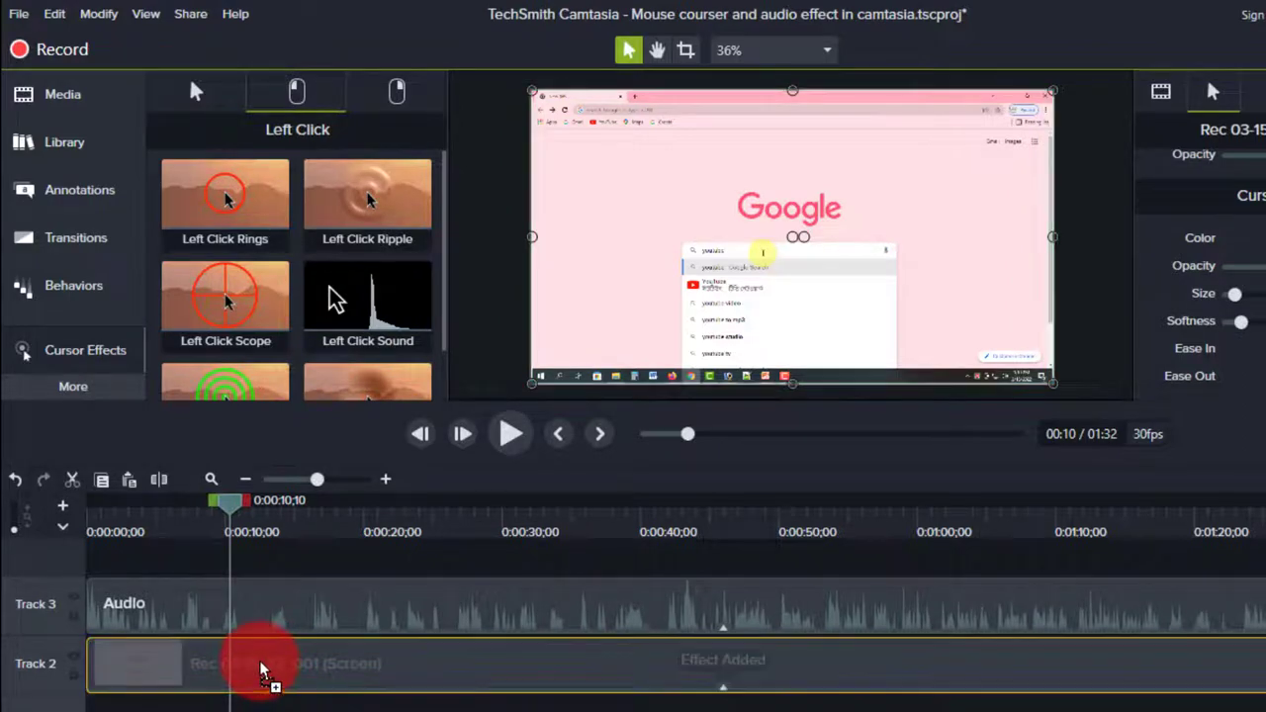
- Preview the recording up to 00:16, then select Right Click Rings in the Right Click tab
left_click(511, 436)
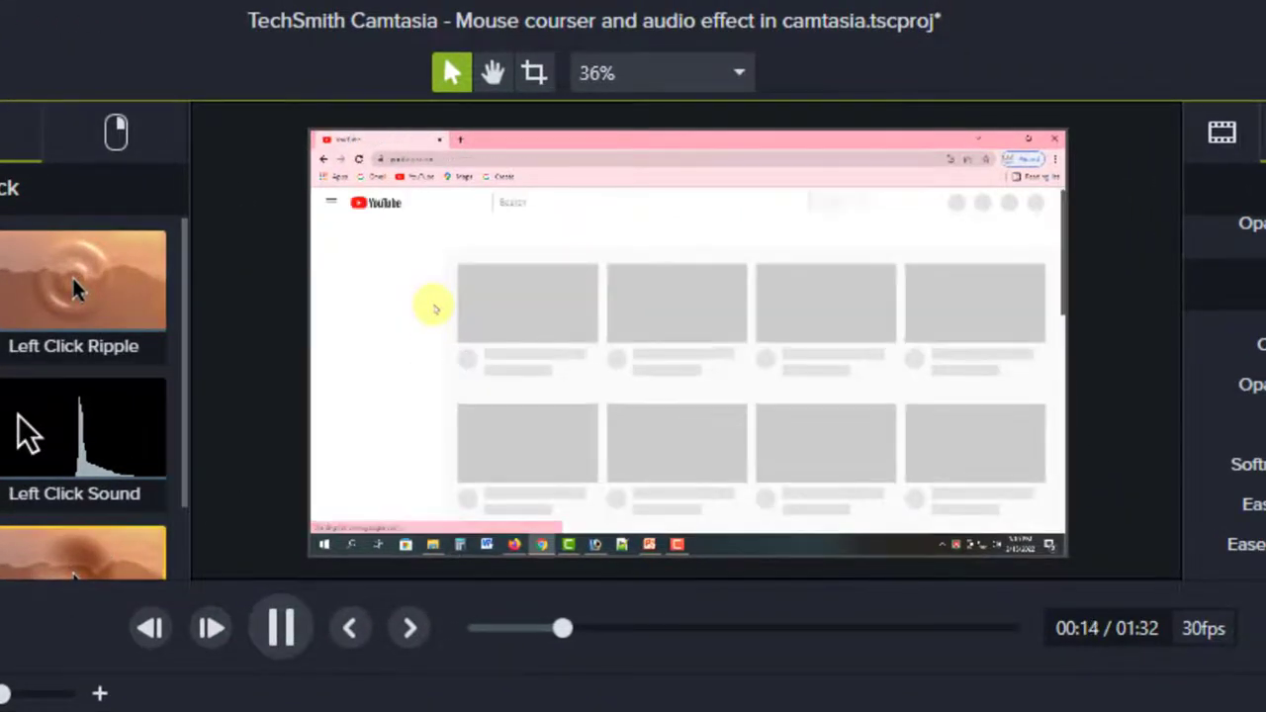
left_click(281, 627)
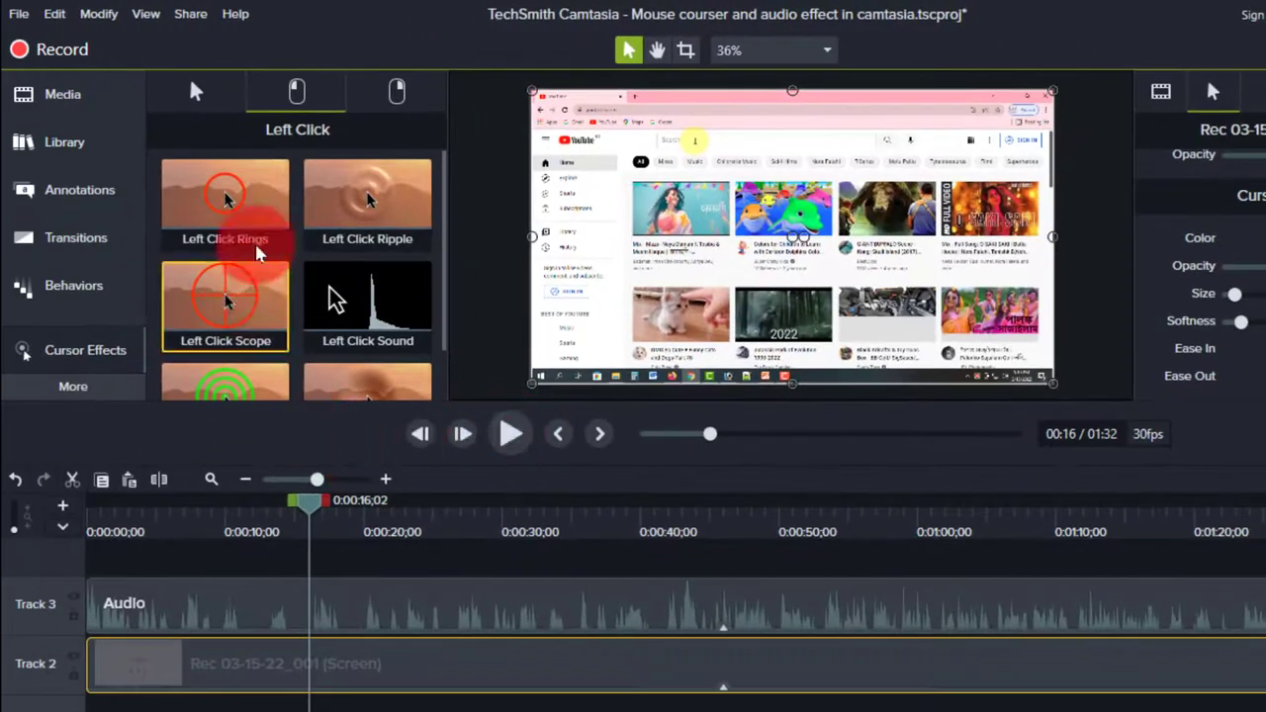
left_click(267, 202)
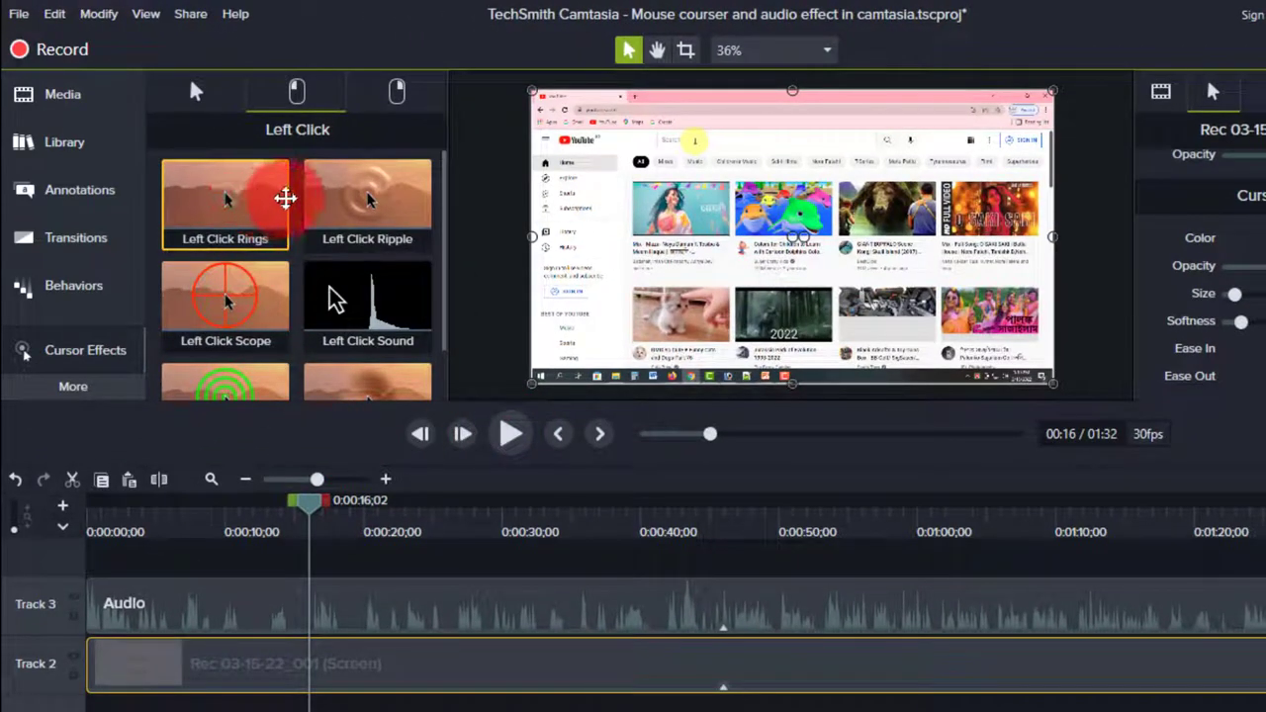
left_click(395, 93)
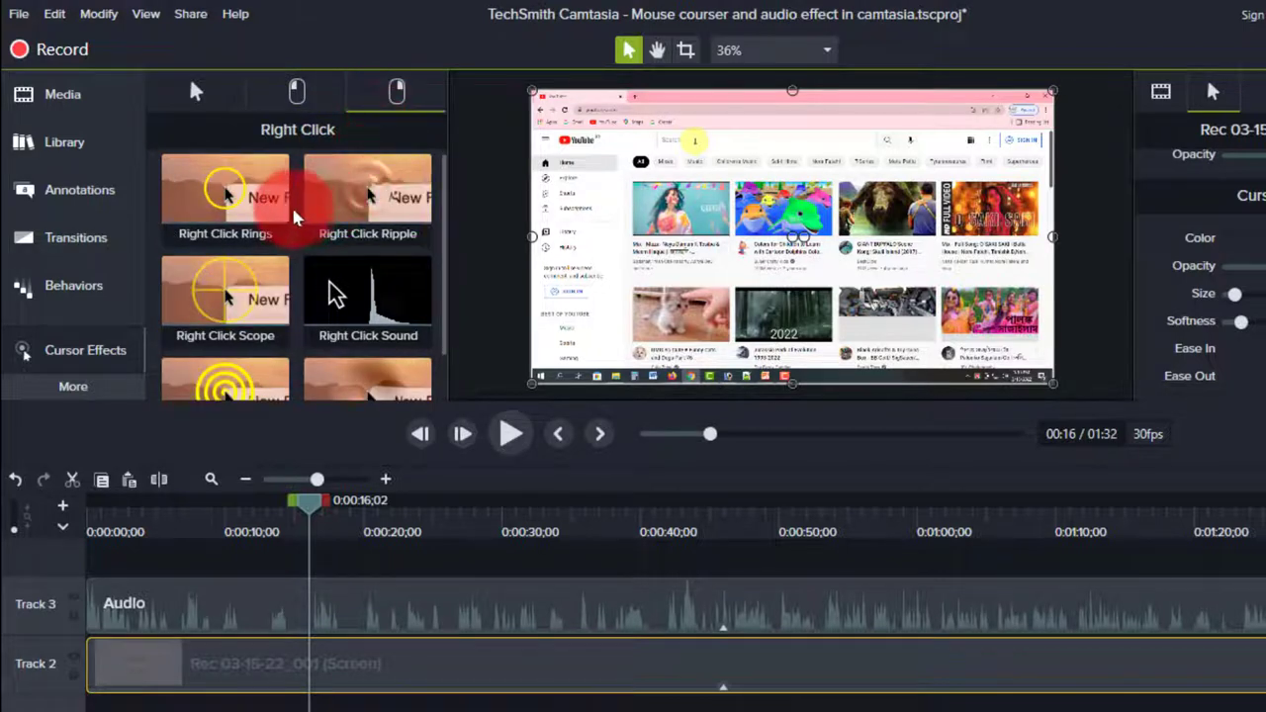
left_click(255, 208)
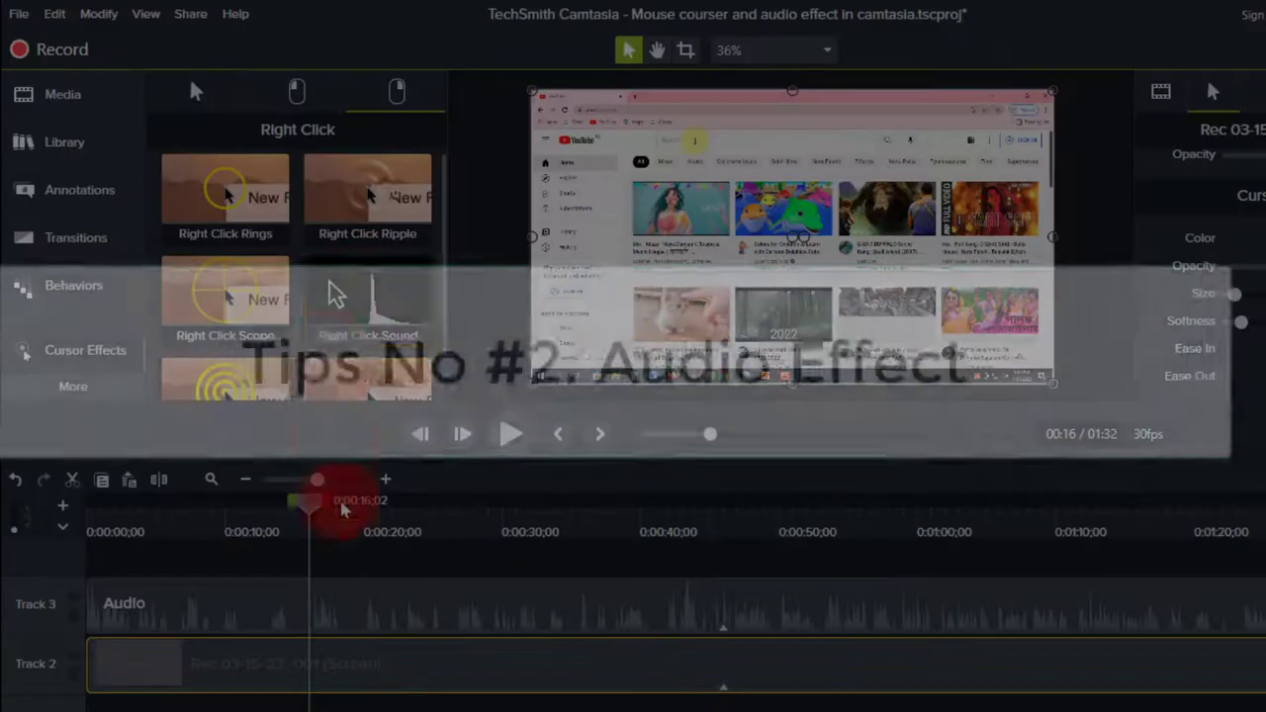
- Select the Track 3 Audio clip and show the extra tool categories list
left_click(409, 611)
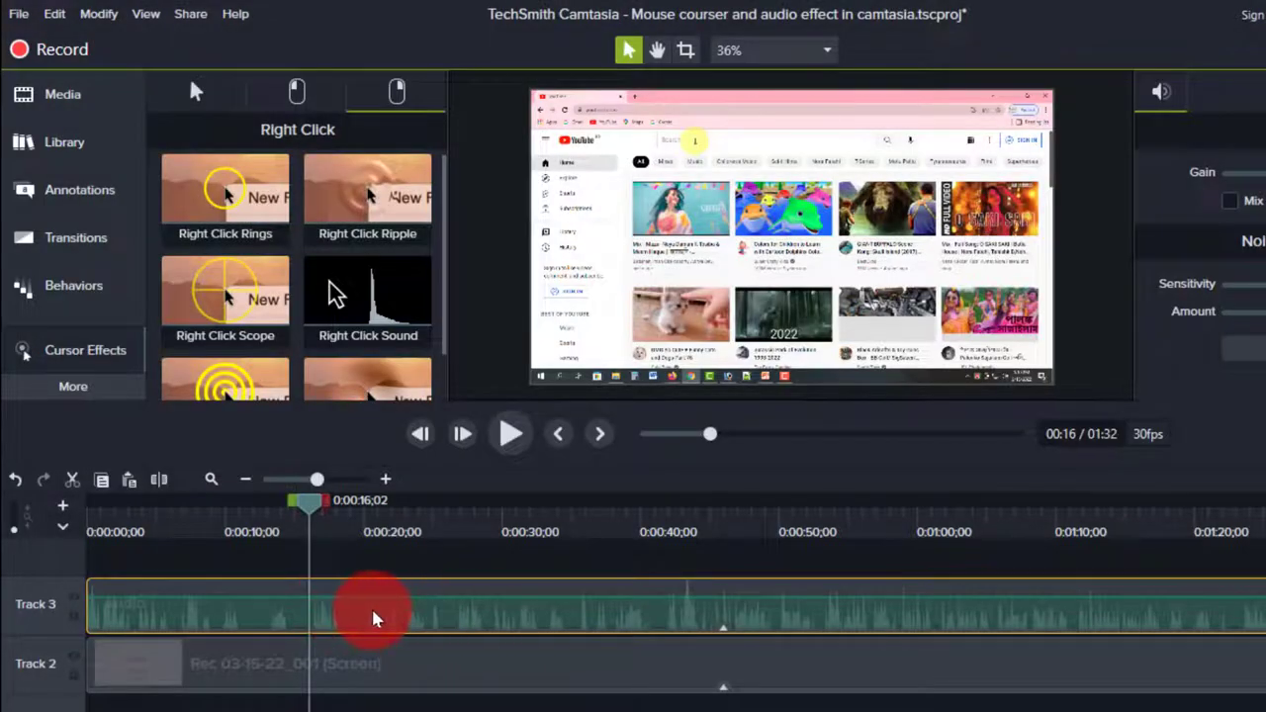
left_click(62, 396)
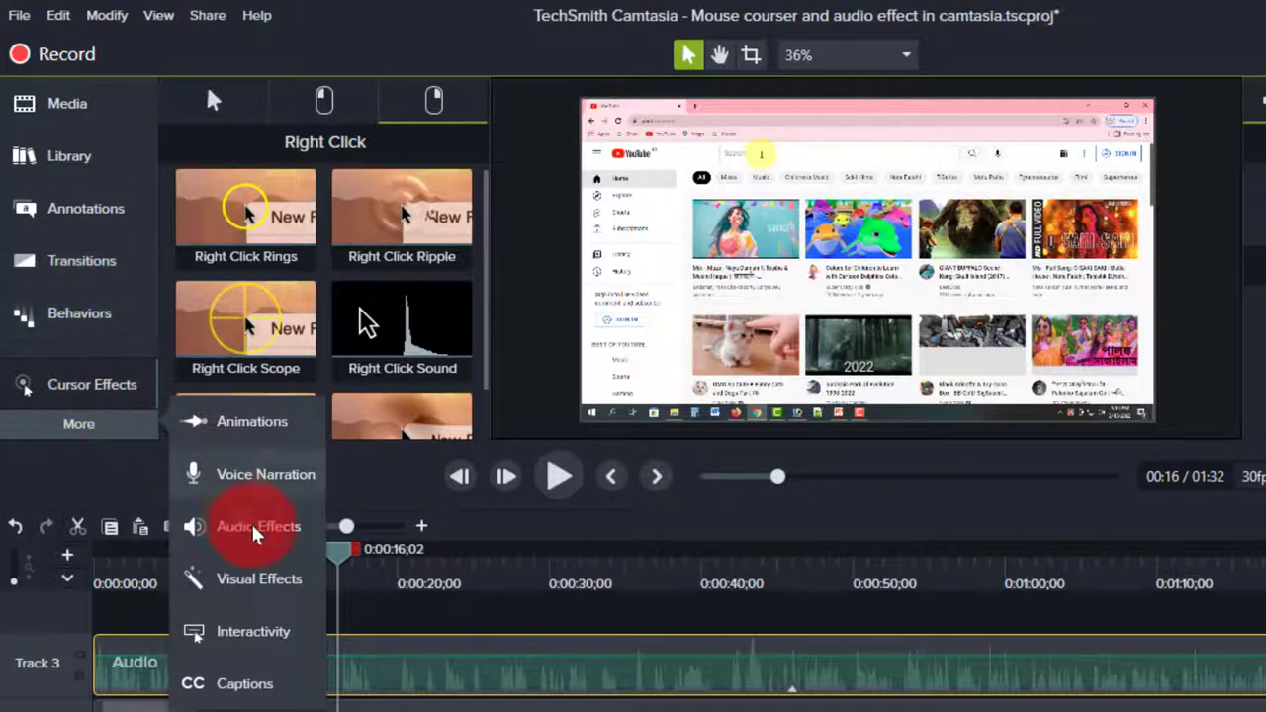
- Apply Noise Removal from Audio Effects to the Track 3 Audio clip and adjust its Sensitivity
left_click(254, 530)
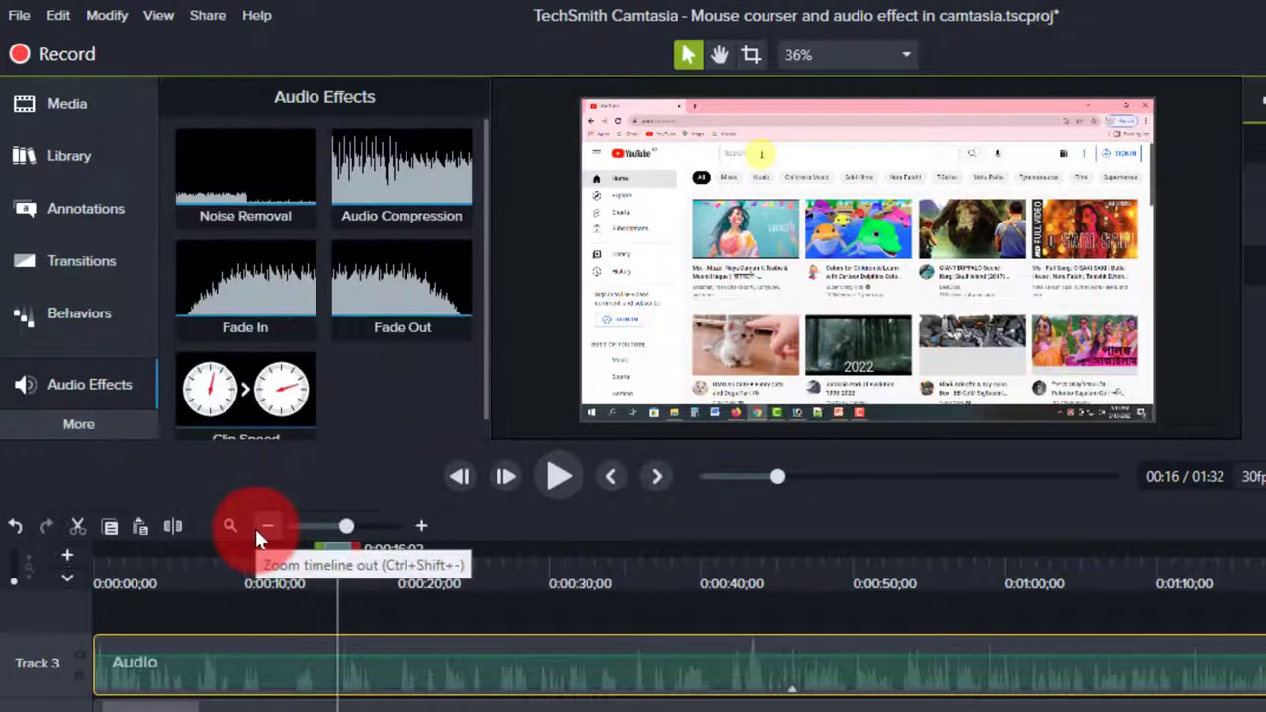
left_click(249, 187)
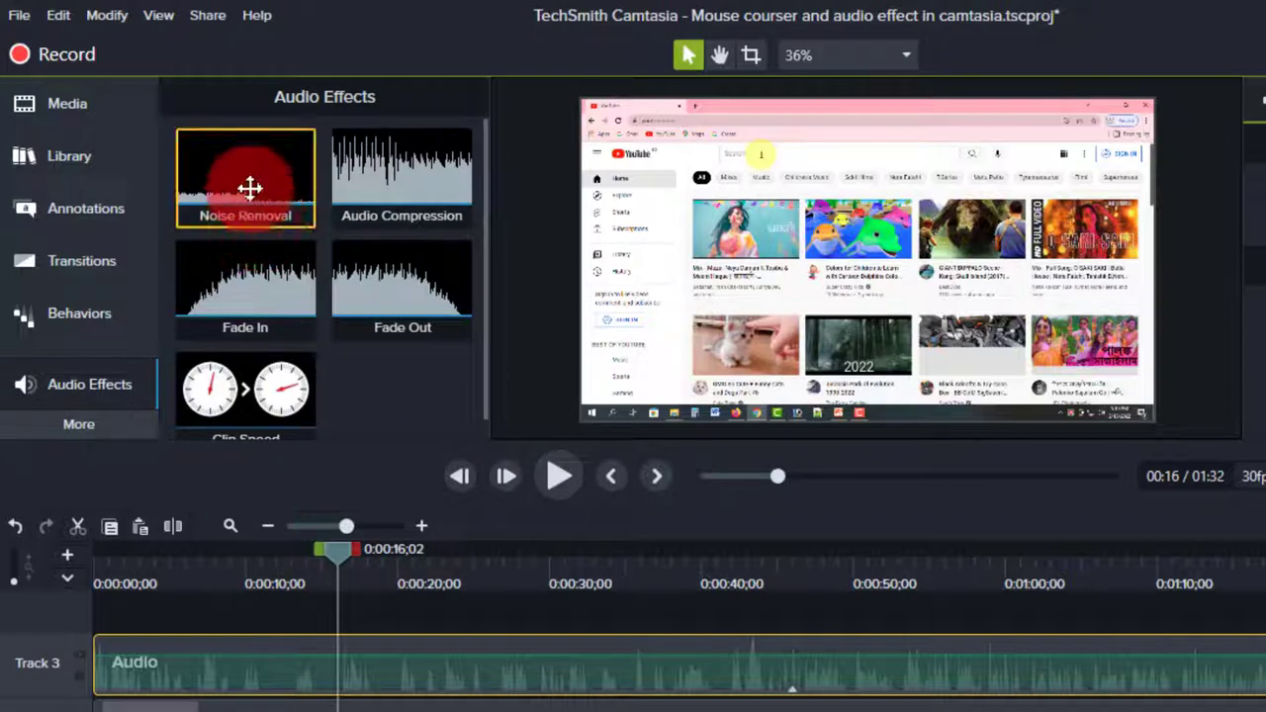
left_click_drag(249, 188, 349, 649)
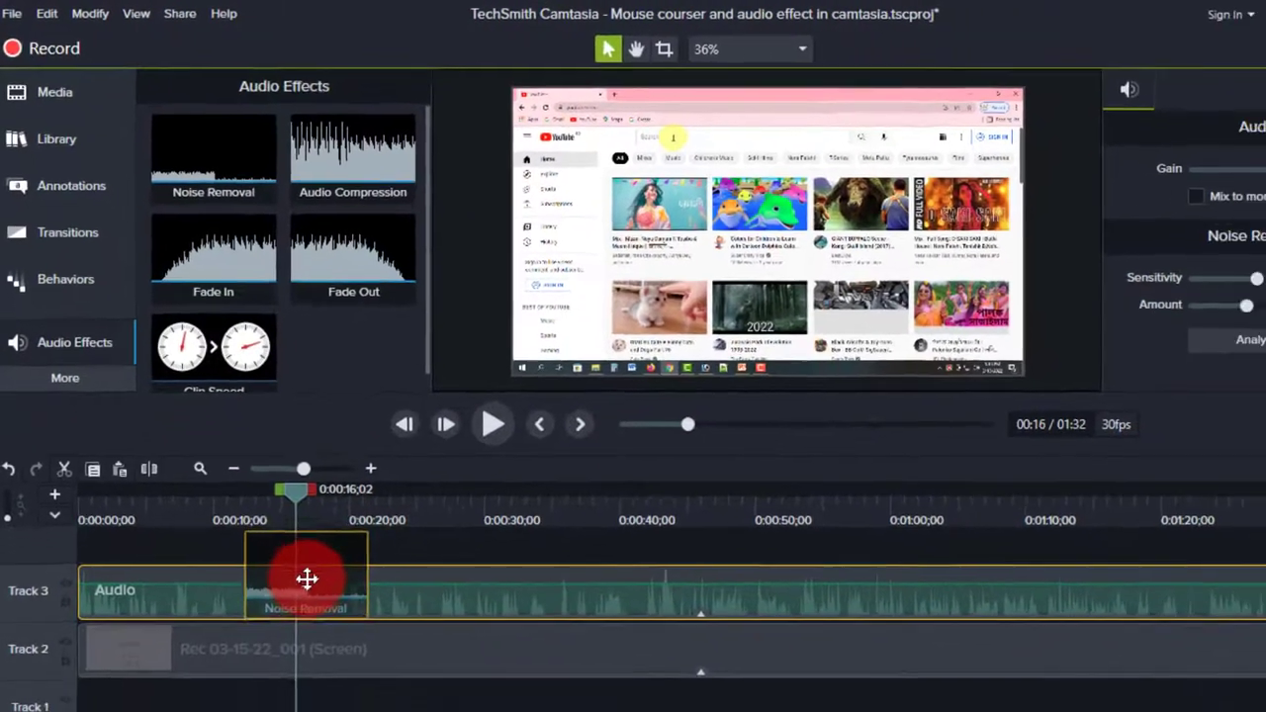
left_click_drag(306, 578, 306, 589)
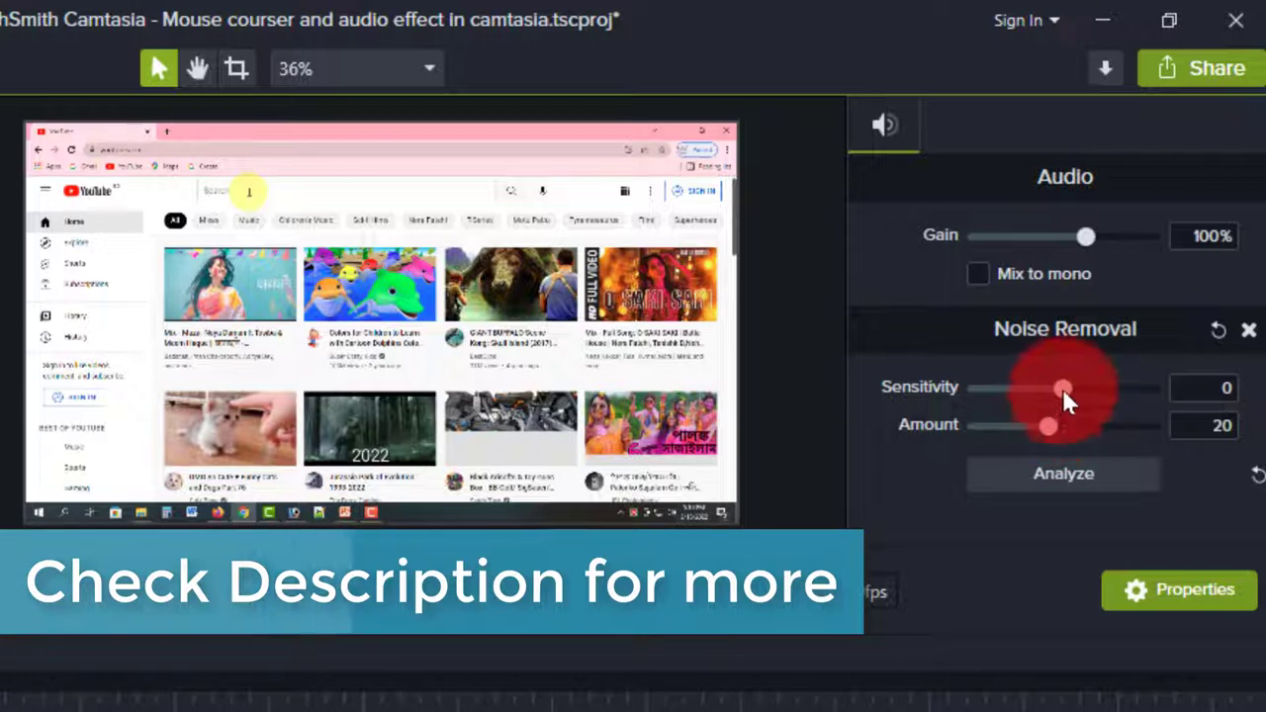
left_click_drag(1063, 387, 1025, 392)
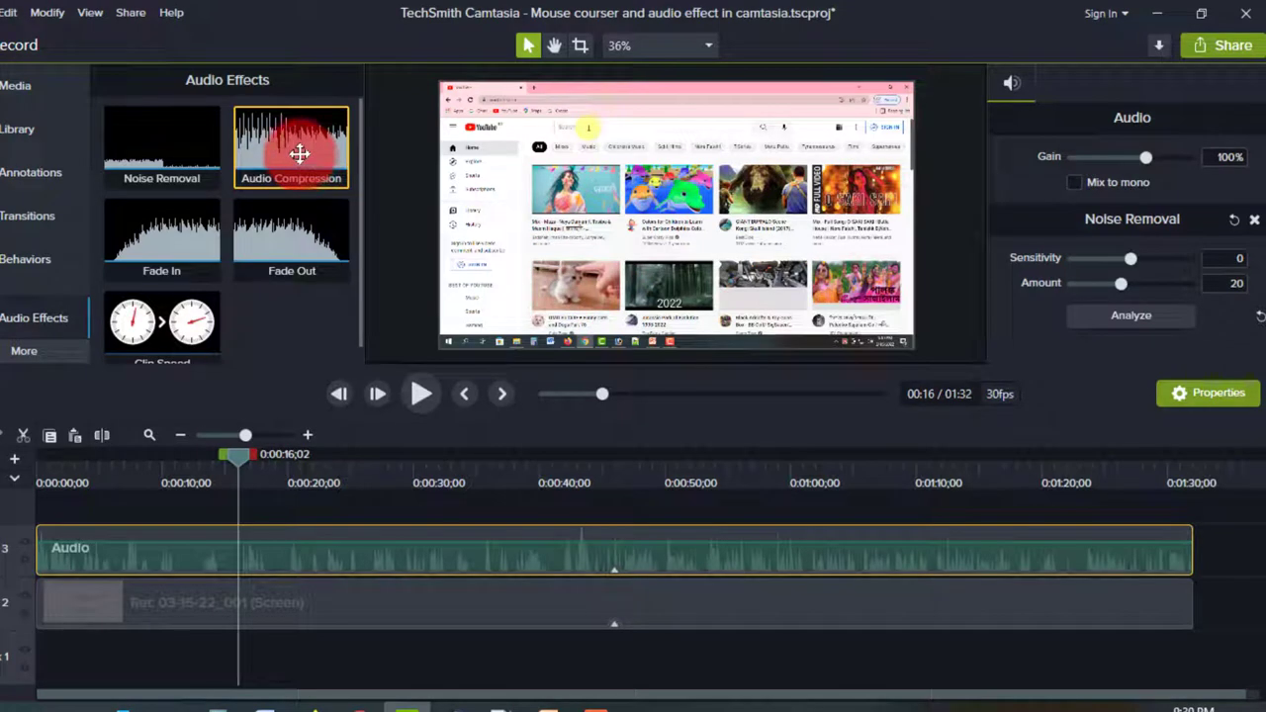
- Apply Audio Compression to the Track 3 Audio clip and drag its volume line down
left_click_drag(298, 152, 295, 551)
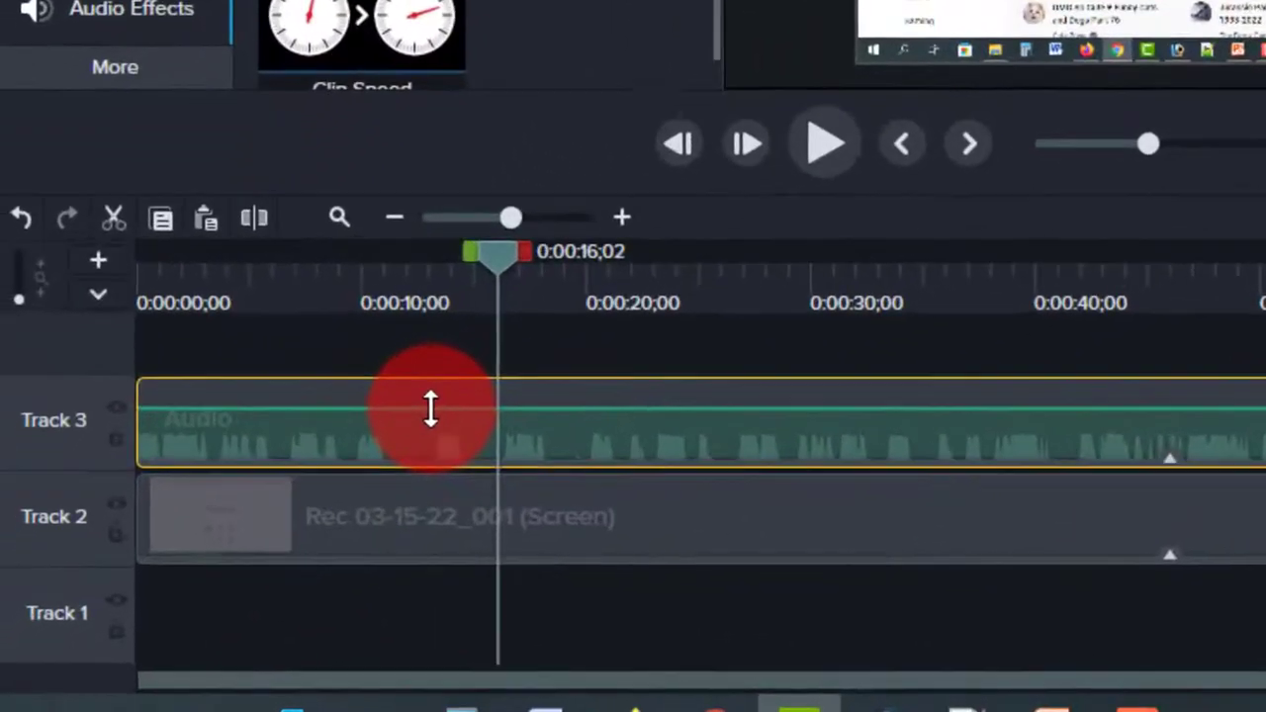
mouse_move(440, 402)
left_mouse_down()
mouse_move(439, 455)
mouse_move(442, 410)
left_mouse_up()
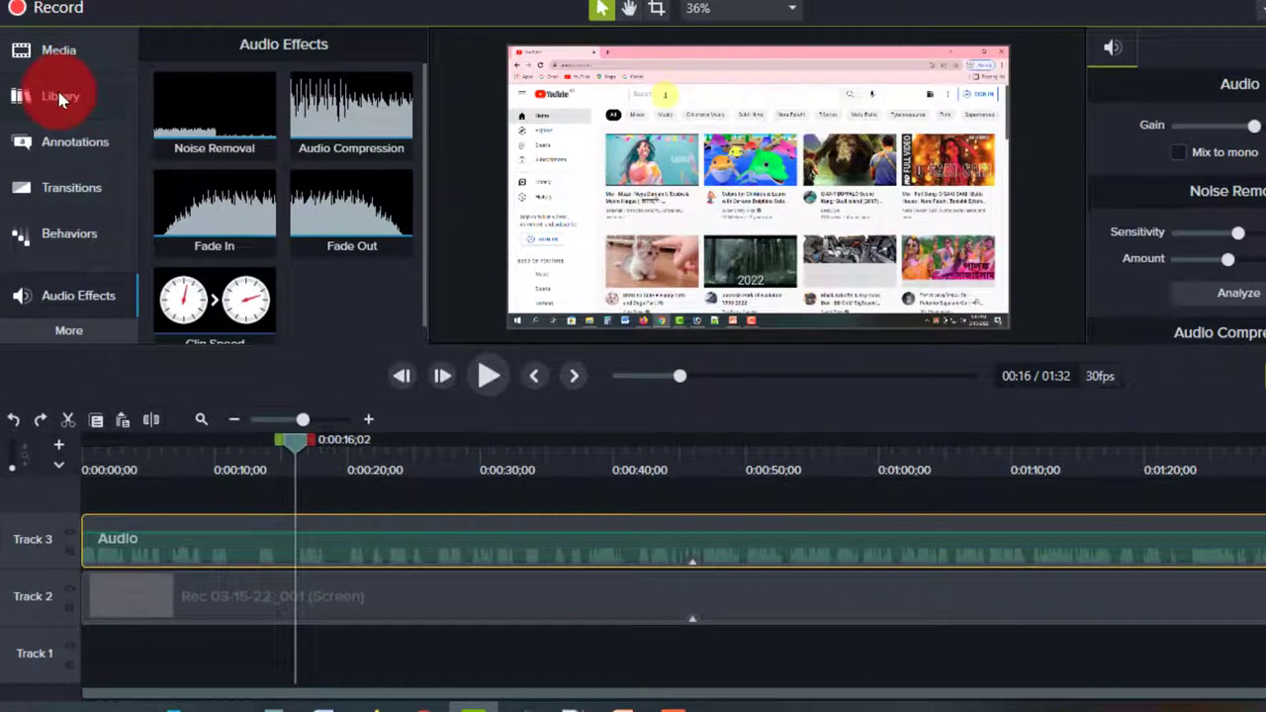
- Add asimpleway from the Camtasia 2019 library's Music Tracks to Track 1 and lower its volume
left_click(59, 99)
left_click(252, 82)
left_click(269, 131)
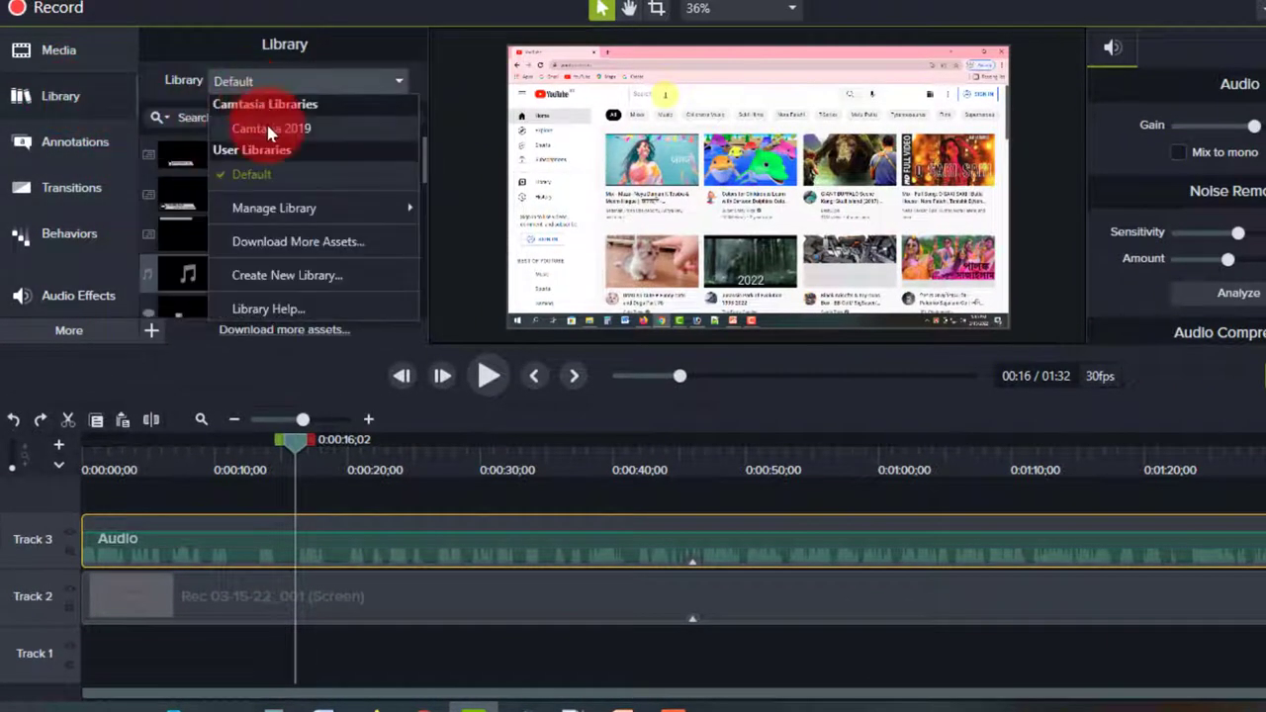
left_click(150, 238)
scroll(202, 262, "down", 2)
left_click(203, 262)
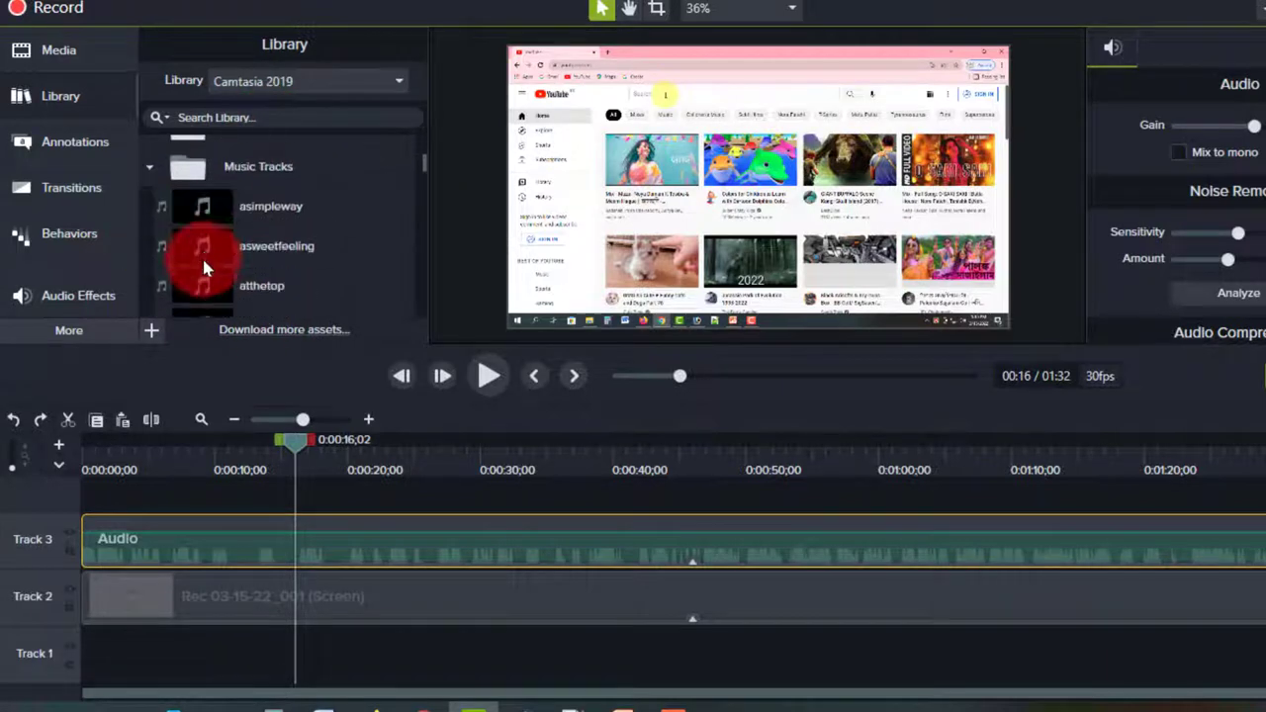
left_click_drag(247, 208, 108, 656)
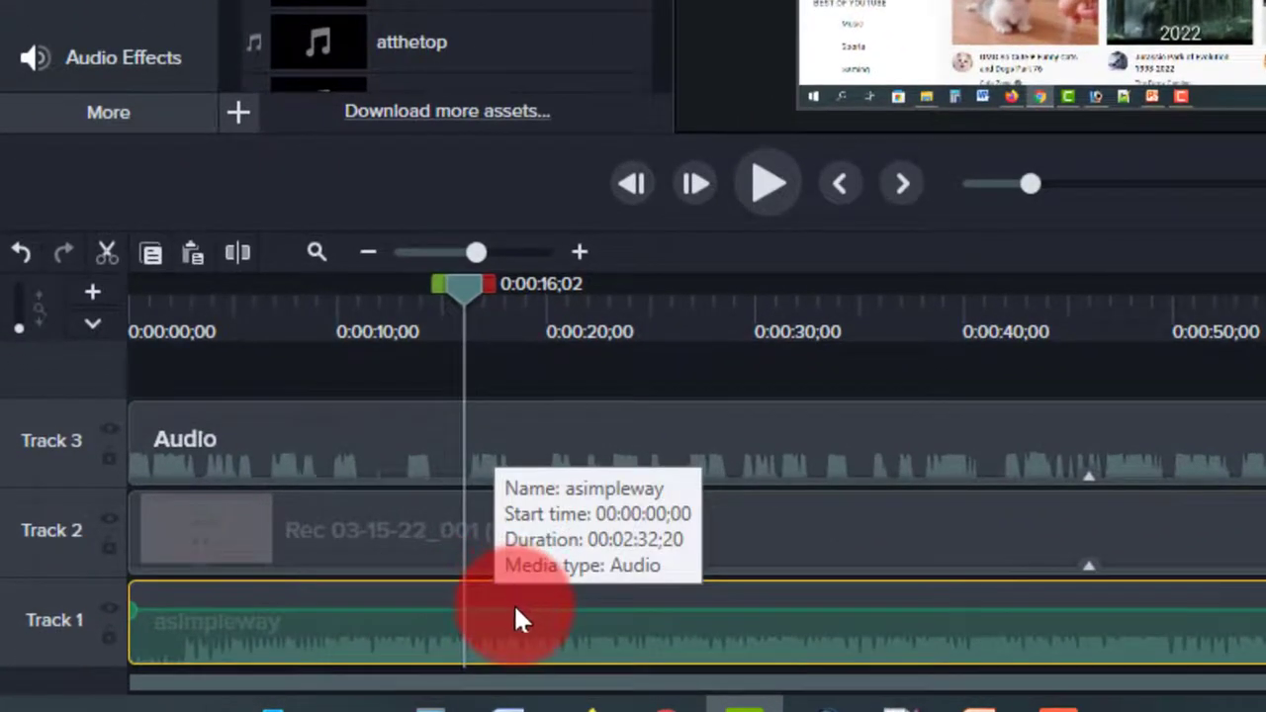
left_click_drag(572, 611, 627, 634)
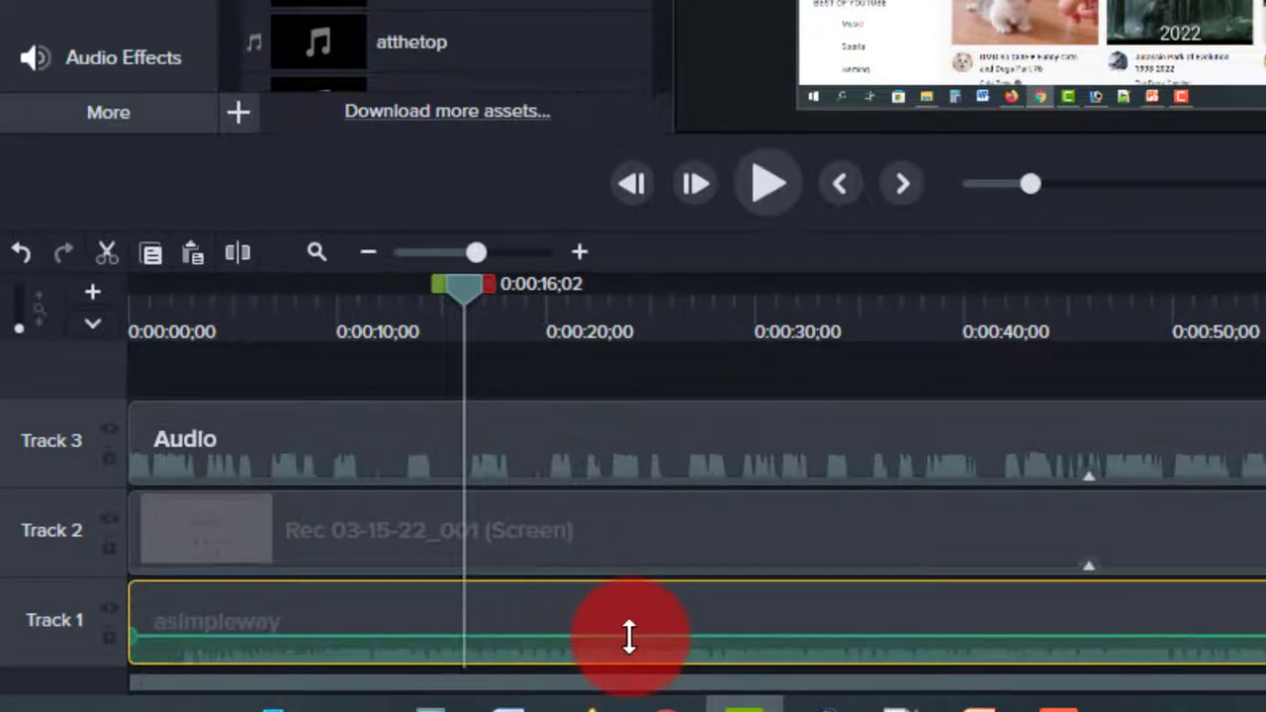
- Maximize Track 1 in the timeline
left_click(35, 643)
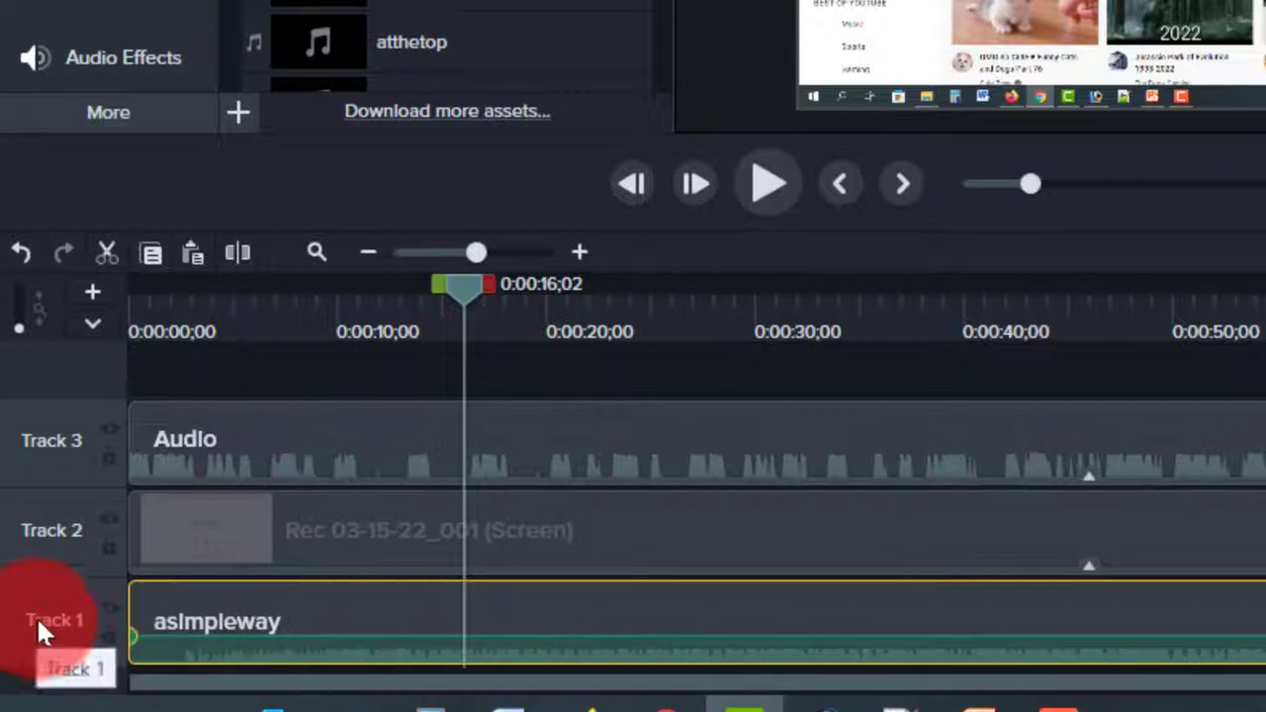
right_click(38, 621)
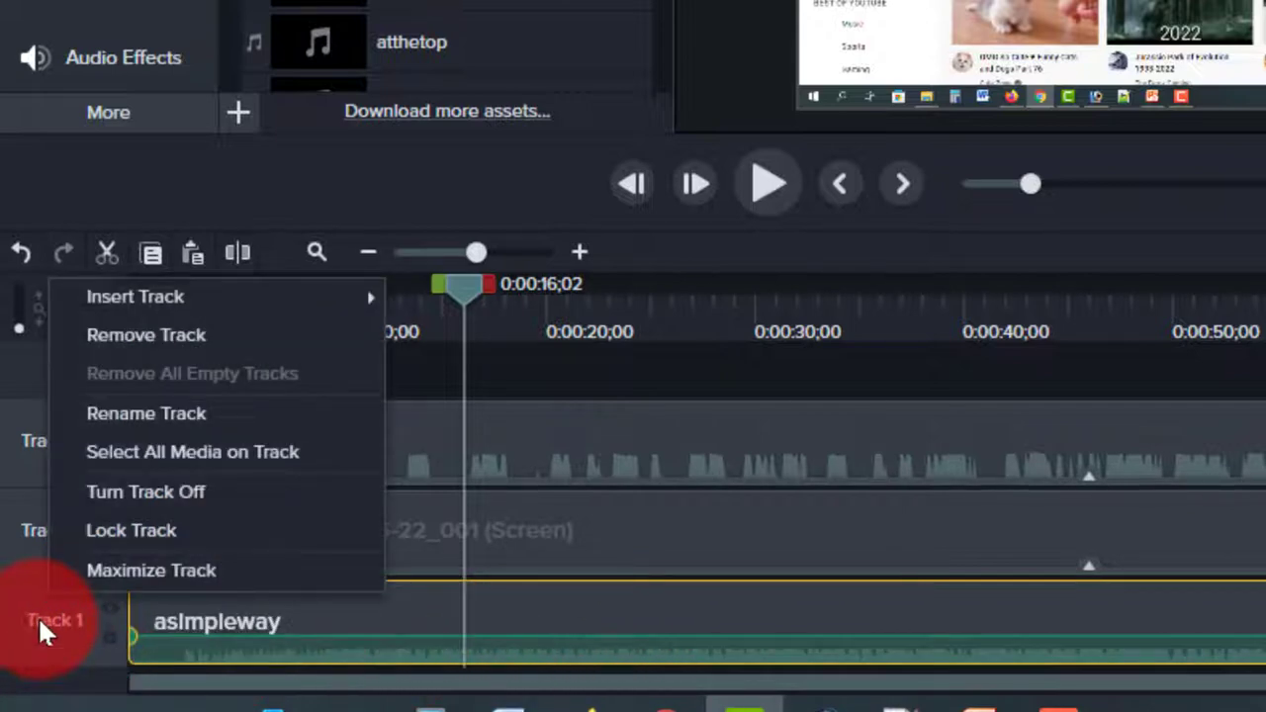
left_click(138, 570)
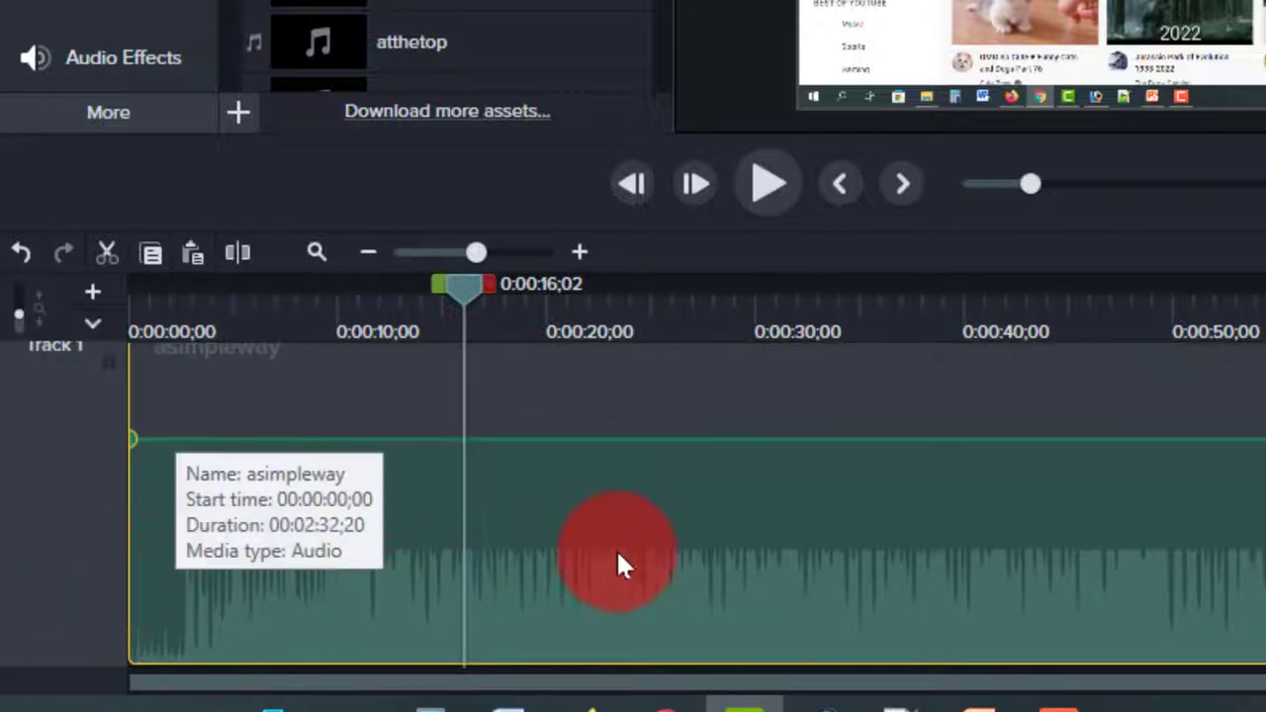
- Lower the asimpleway music volume on Track 1 to about 6%
key("Delete")
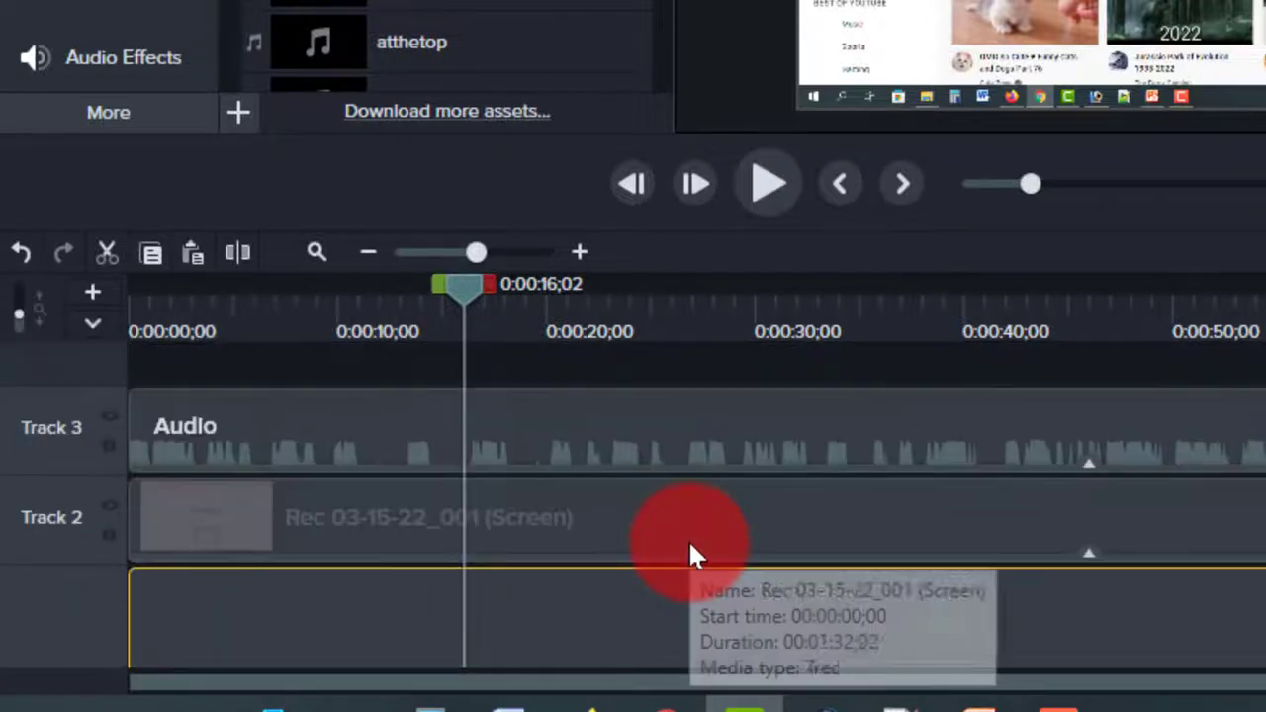
key("ctrl+z")
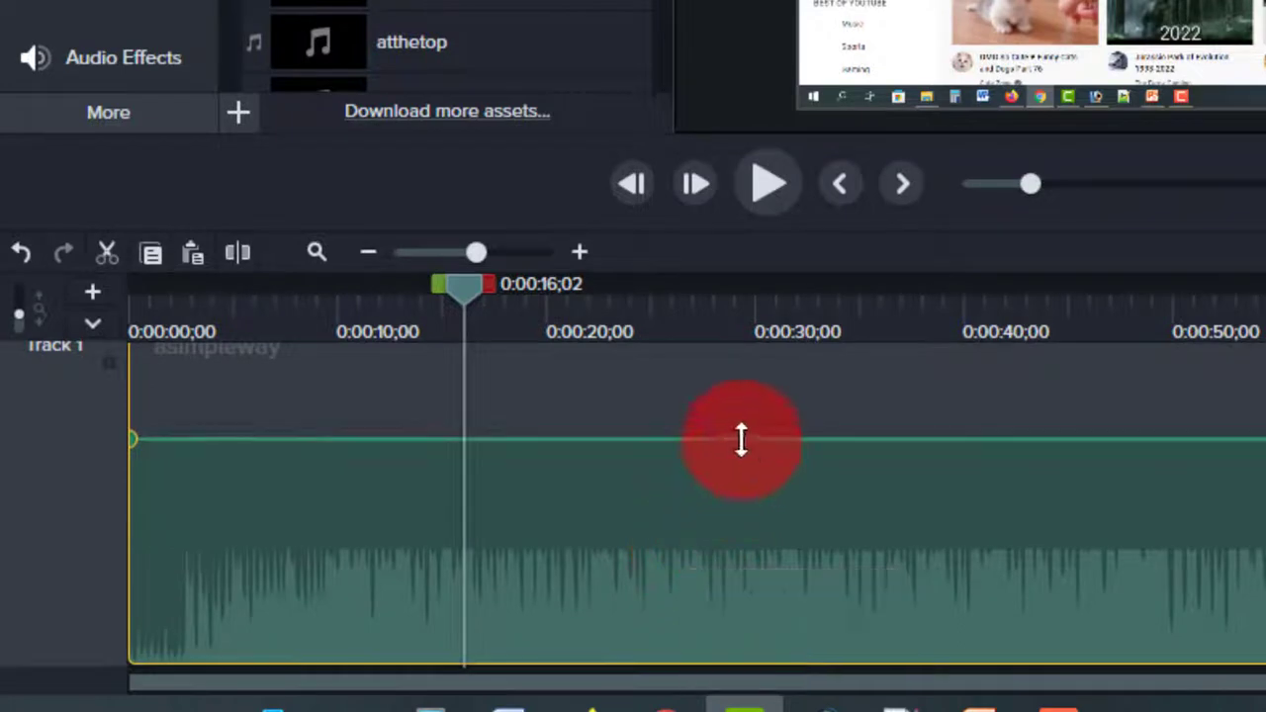
left_click_drag(741, 439, 179, 633)
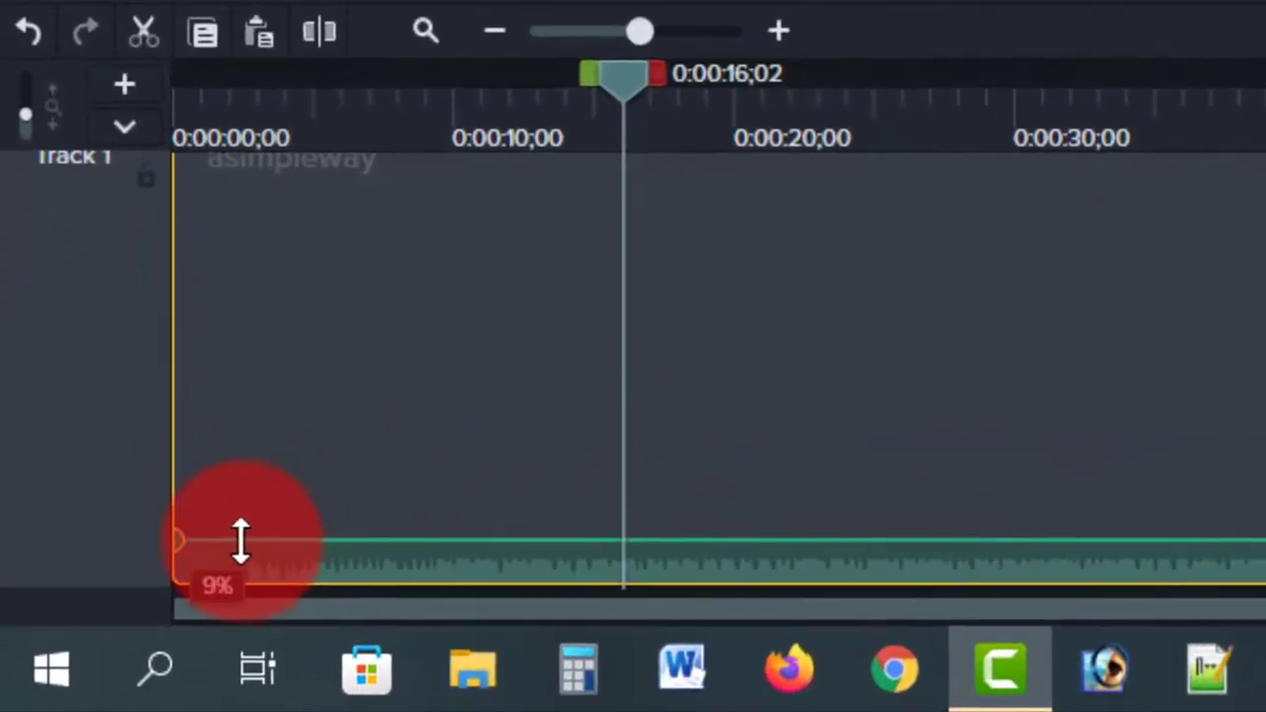
left_click_drag(240, 540, 283, 525)
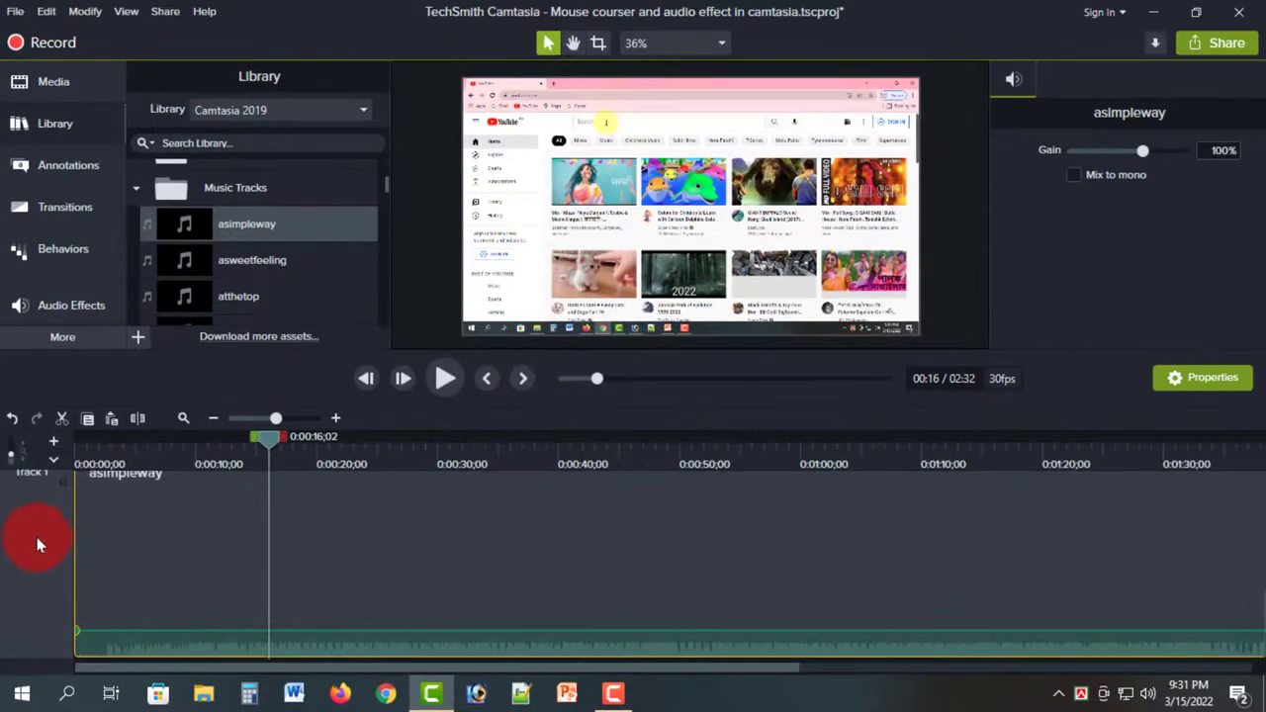
- Minimize Track 1 so narration, recording and background music tracks all show again
right_click(38, 544)
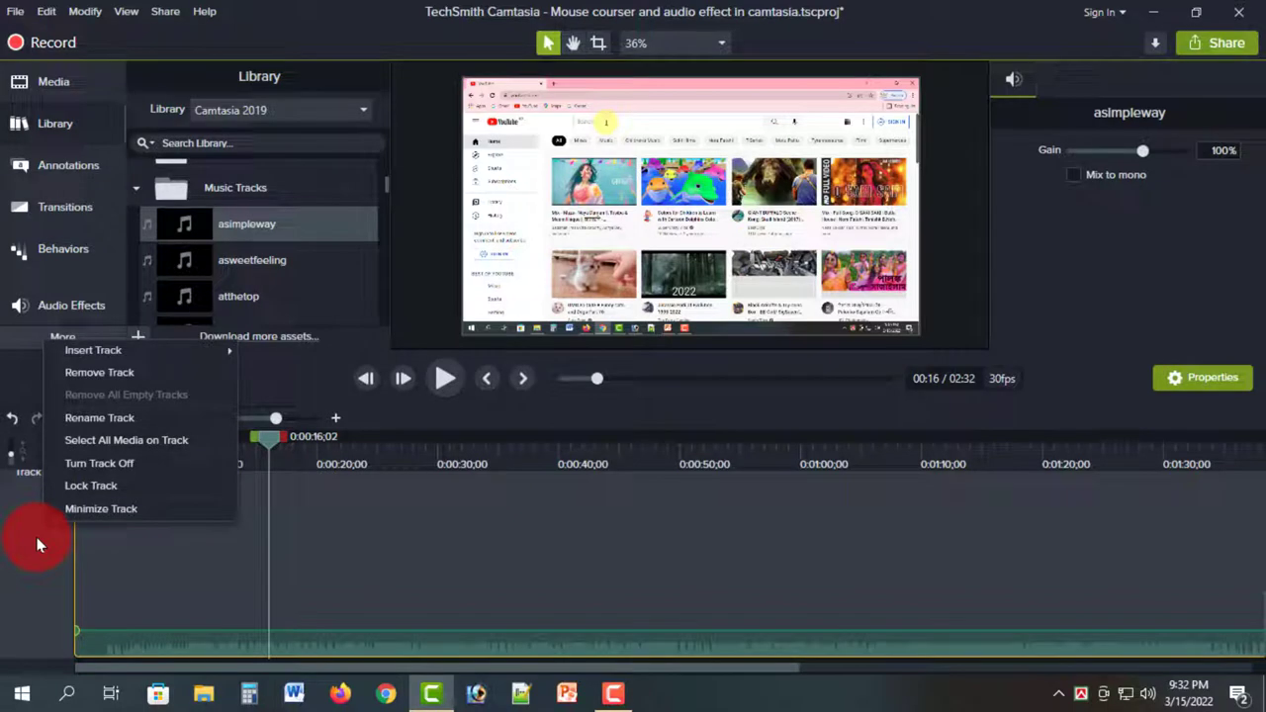
left_click(107, 508)
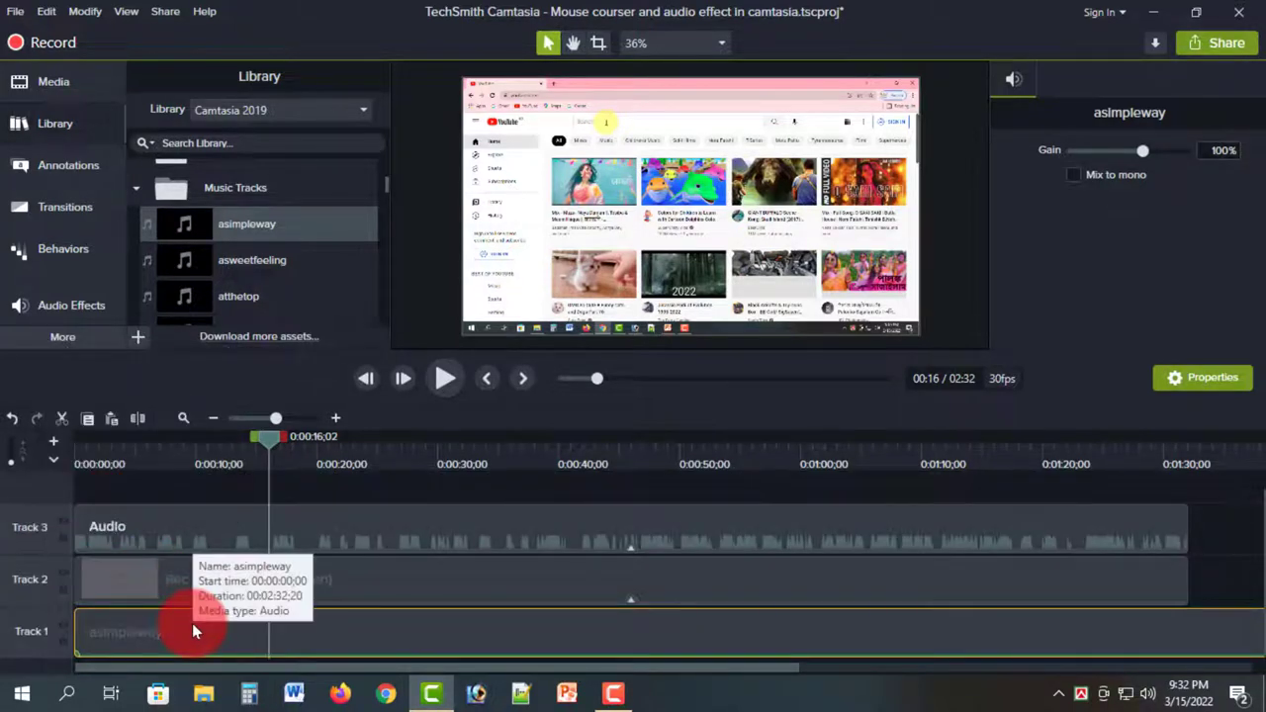